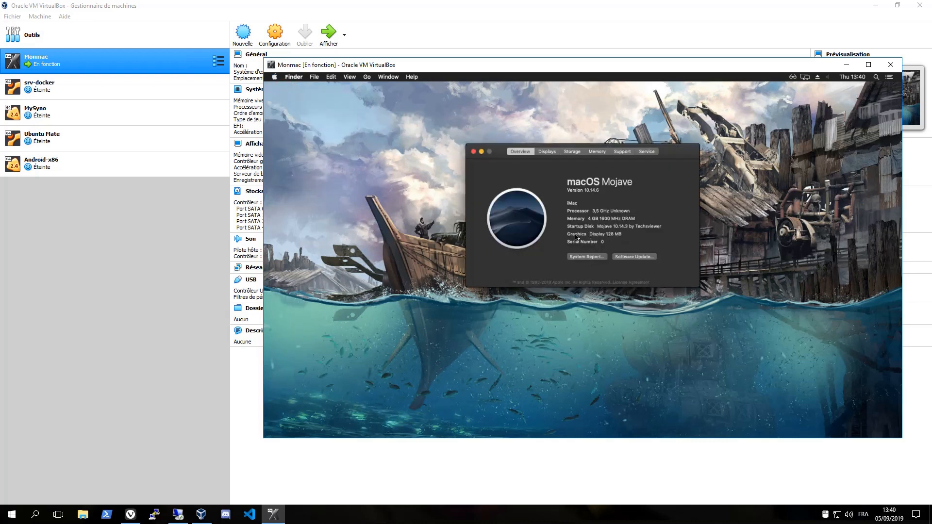
- Check the graphics memory in the macOS system overview, and close the overview
{"action": "left_click_drag", "start_coordinate": [625, 238], "coordinate": [595, 237]}
{"action": "left_click", "coordinate": [598, 234]}
{"action": "left_click_drag", "start_coordinate": [591, 236], "coordinate": [624, 236]}
{"action": "left_click", "coordinate": [473, 152]}
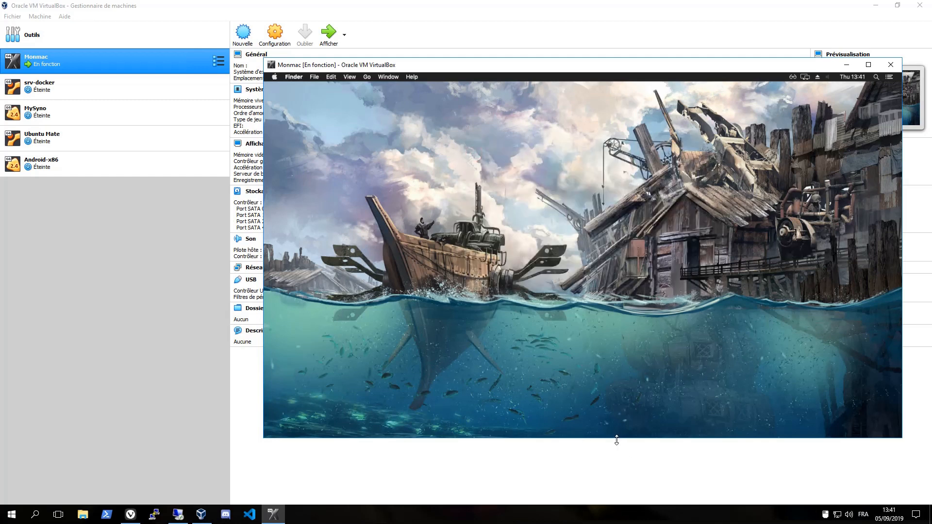
- Open Terminal in the Mac guest, highlight the vmware-resolutionSet command, and move the Terminal window toward the centre of the desktop
{"action": "left_click", "coordinate": [597, 407]}
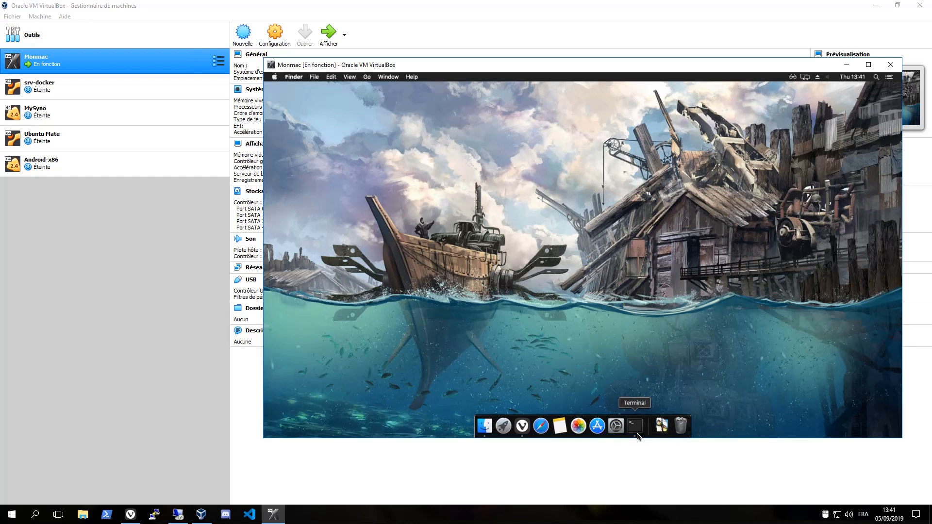
{"action": "left_click", "coordinate": [637, 429]}
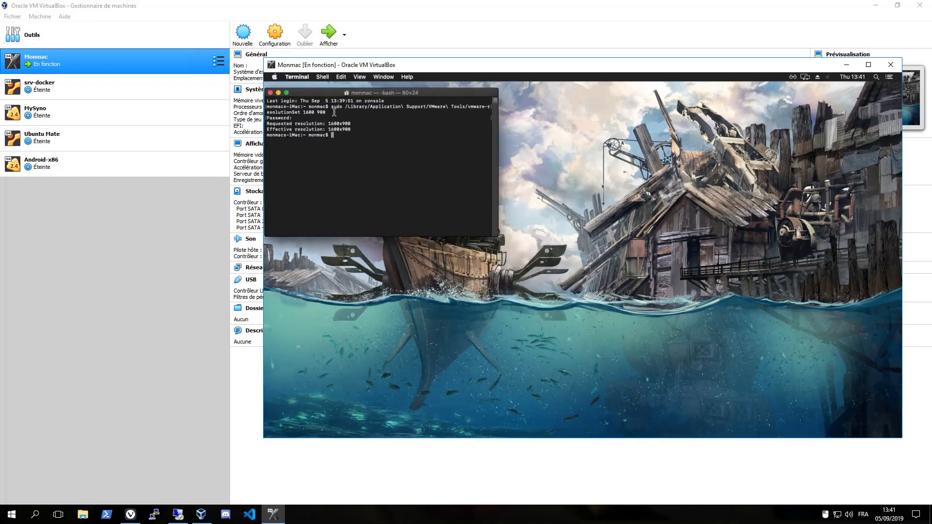
{"action": "left_click_drag", "start_coordinate": [468, 107], "coordinate": [303, 112]}
{"action": "left_click_drag", "start_coordinate": [420, 94], "coordinate": [596, 138]}
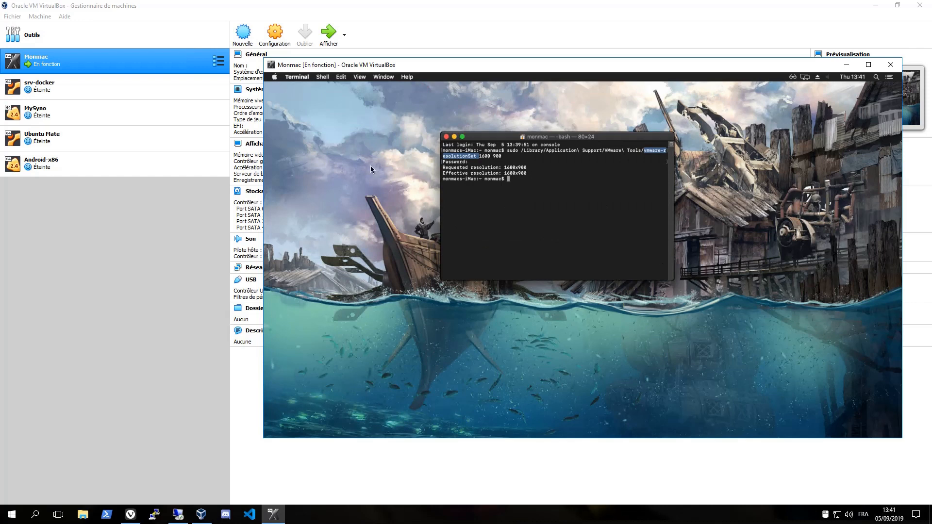
- Review the Monmac machine's display settings and its graphics controller, then close them and minimize the machine manager
{"action": "left_click", "coordinate": [275, 36]}
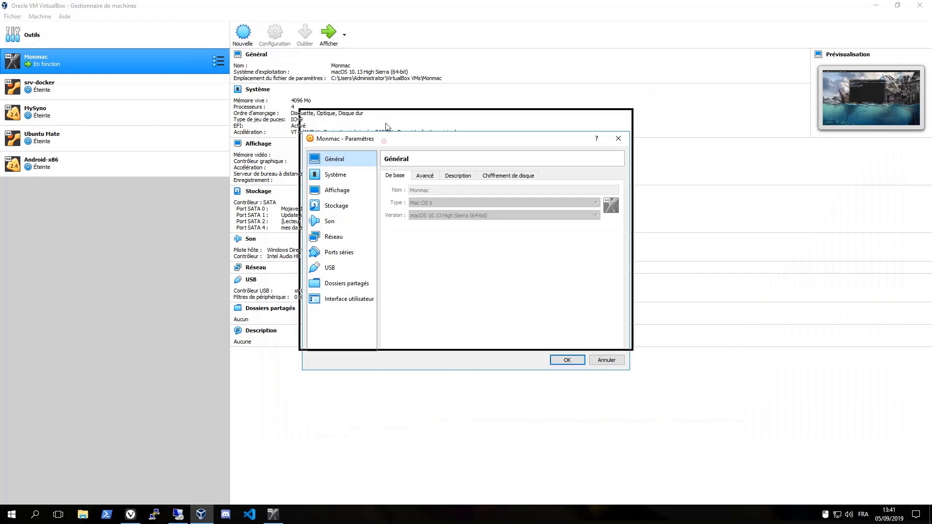
{"action": "left_click", "coordinate": [334, 144]}
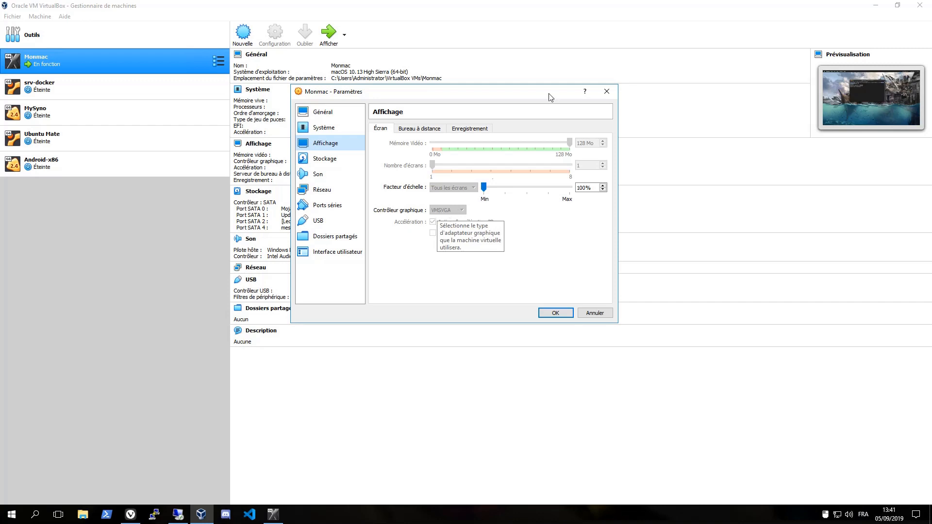
{"action": "left_click", "coordinate": [607, 91]}
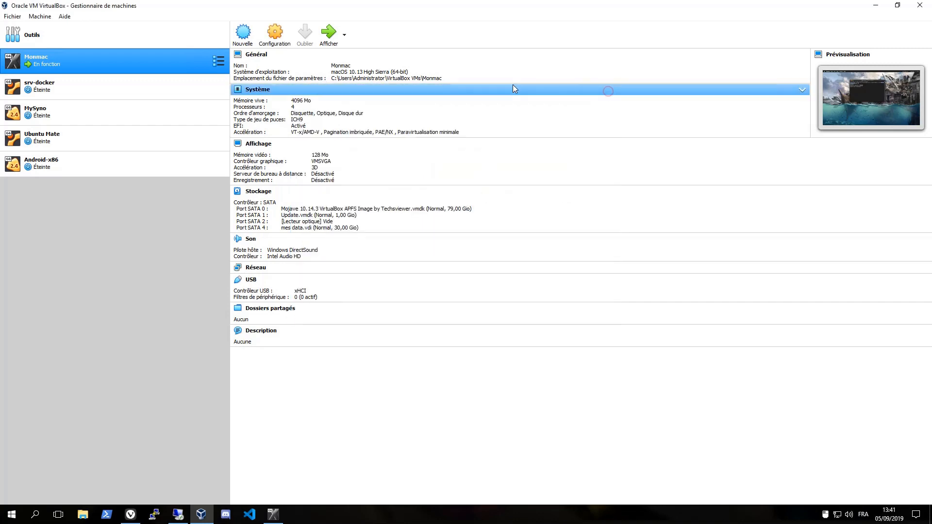
{"action": "left_click", "coordinate": [877, 9]}
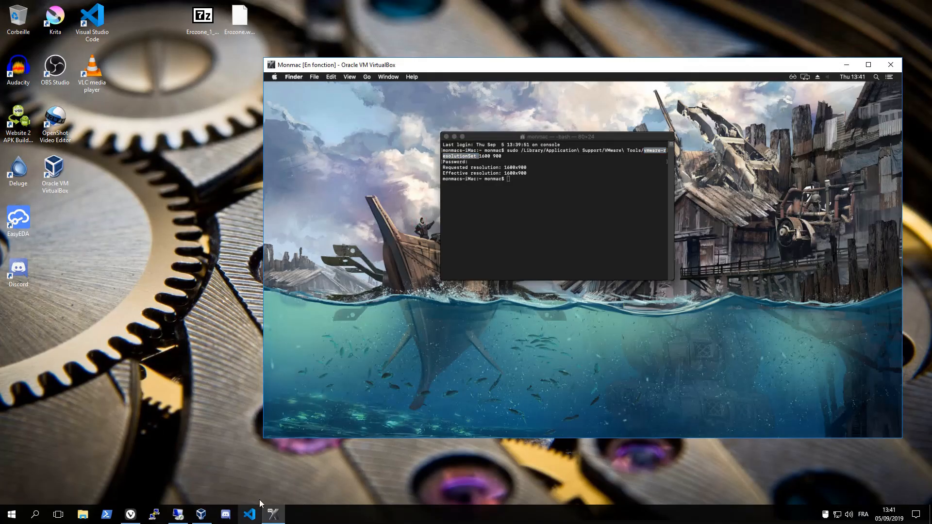
- Load VM Tool (New).iso into the Monmac machine's empty optical drive and return to the running Mac guest
{"action": "left_click", "coordinate": [201, 515]}
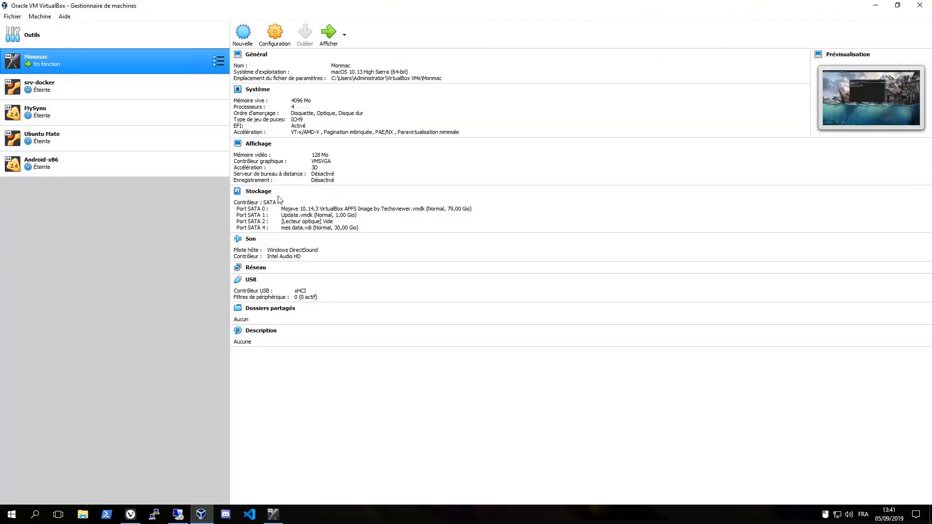
{"action": "left_click", "coordinate": [284, 40]}
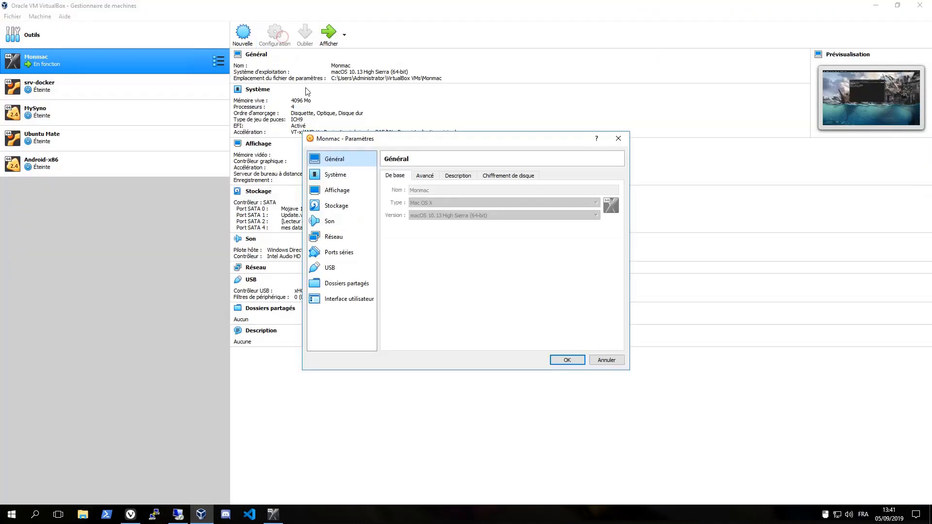
{"action": "left_click", "coordinate": [339, 206]}
{"action": "left_click", "coordinate": [413, 221]}
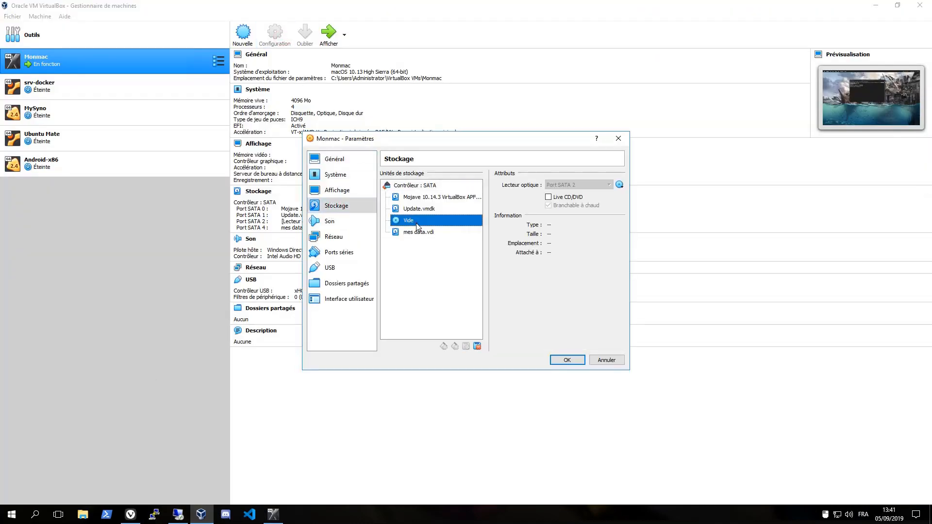
{"action": "left_click", "coordinate": [619, 185]}
{"action": "left_click", "coordinate": [633, 209]}
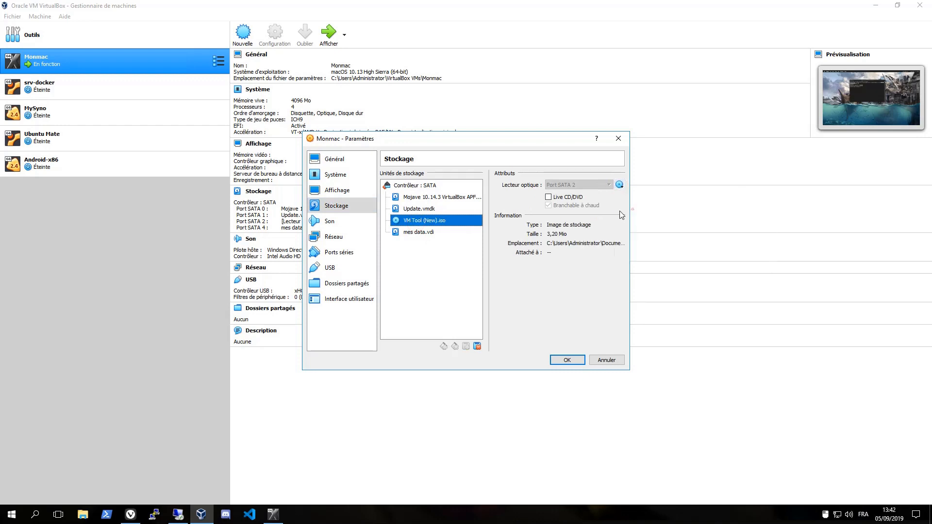
{"action": "left_click", "coordinate": [565, 361]}
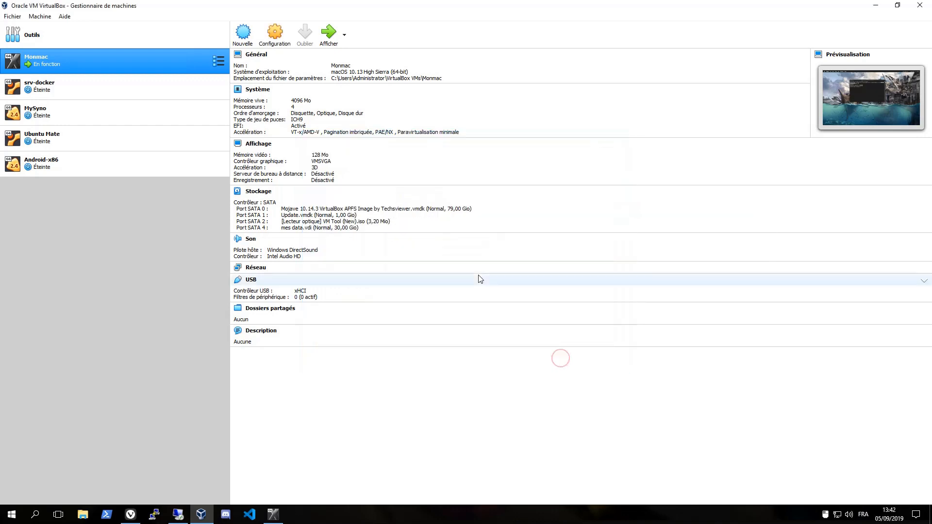
{"action": "left_click", "coordinate": [876, 7]}
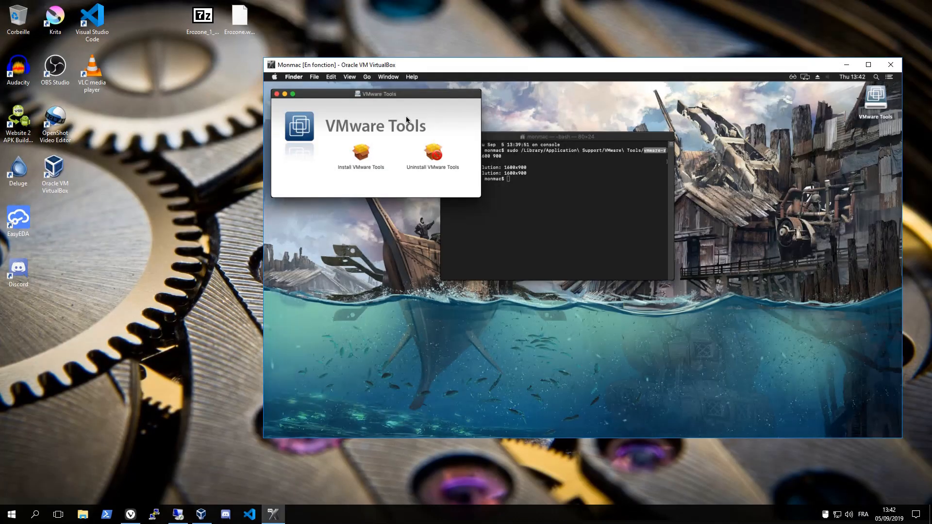
- Run the VMware Tools installer with the standard installation and authorize it with the account password
{"action": "left_click_drag", "start_coordinate": [394, 95], "coordinate": [580, 131]}
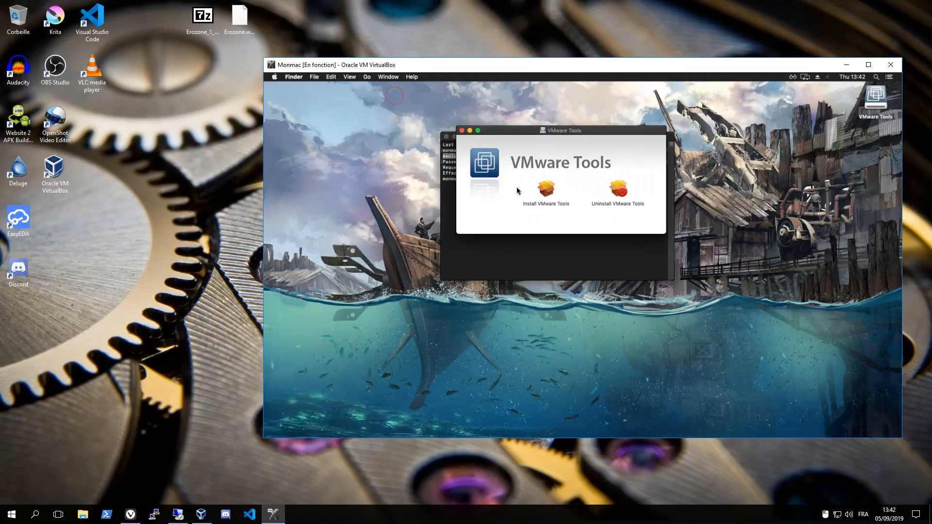
{"action": "double_click", "coordinate": [549, 196]}
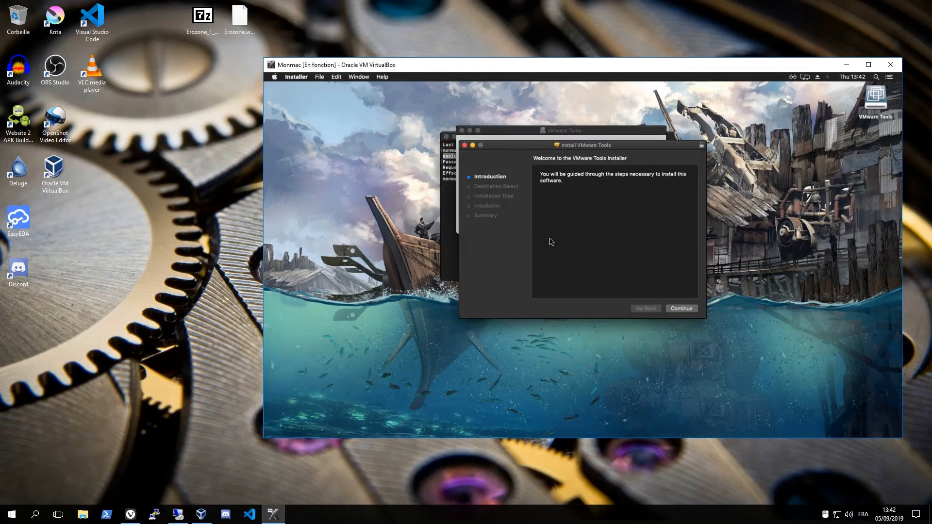
{"action": "left_click", "coordinate": [669, 310]}
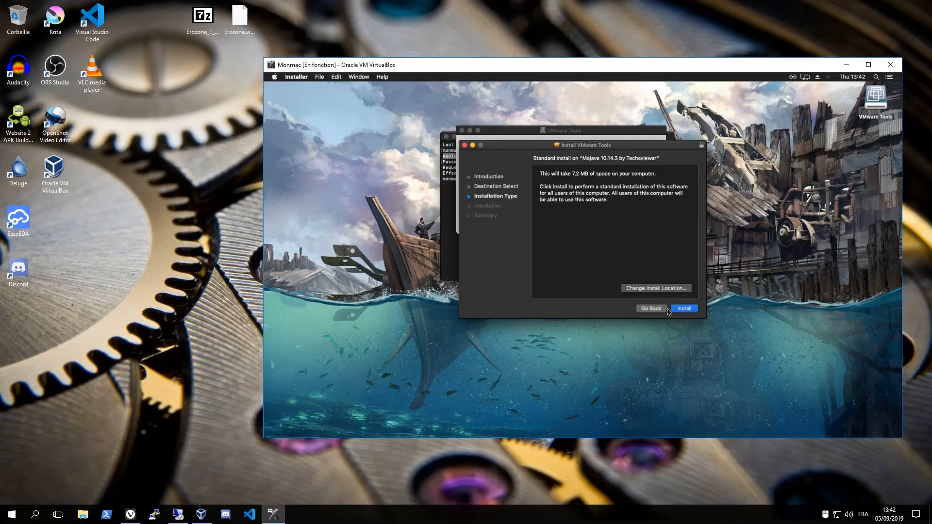
{"action": "left_click", "coordinate": [684, 310]}
{"action": "left_click", "coordinate": [626, 194]}
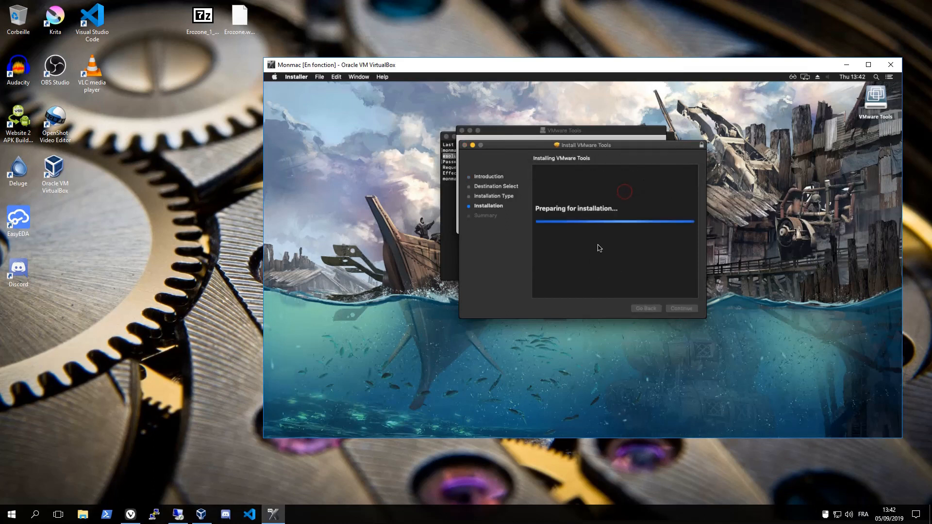
{"action": "type", "text": "•••"}
{"action": "key", "text": "Return"}
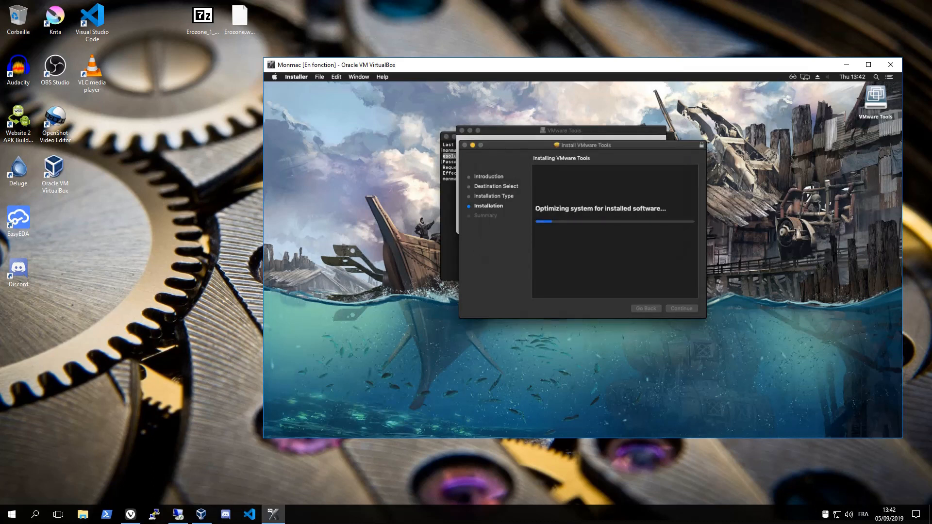
- Open the Security & Privacy preferences and place them side by side with the VMware Tools installer window
{"action": "left_click_drag", "start_coordinate": [585, 147], "coordinate": [712, 210]}
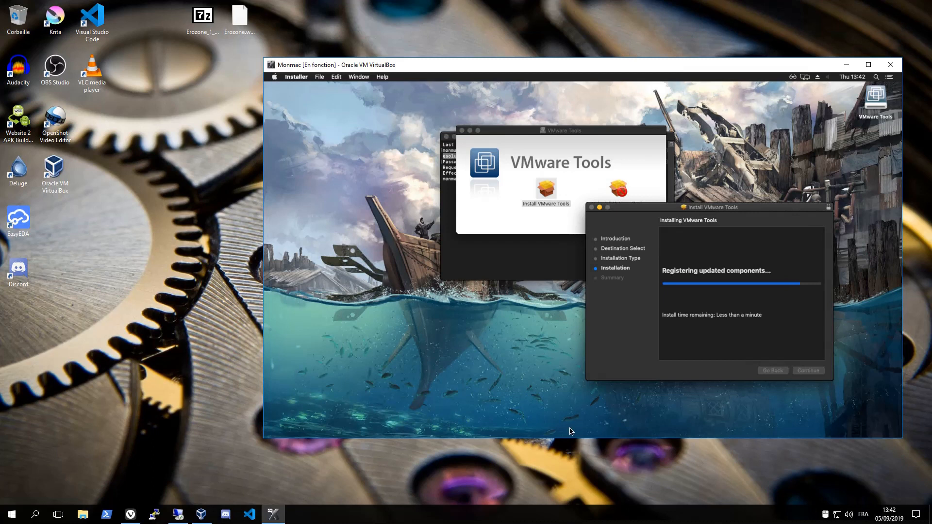
{"action": "left_click", "coordinate": [565, 395]}
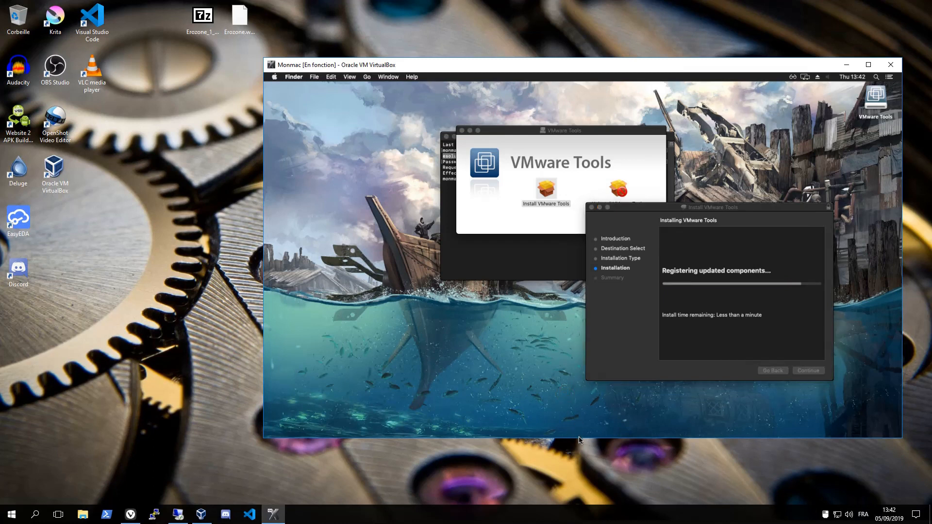
{"action": "mouse_move", "coordinate": [576, 434]}
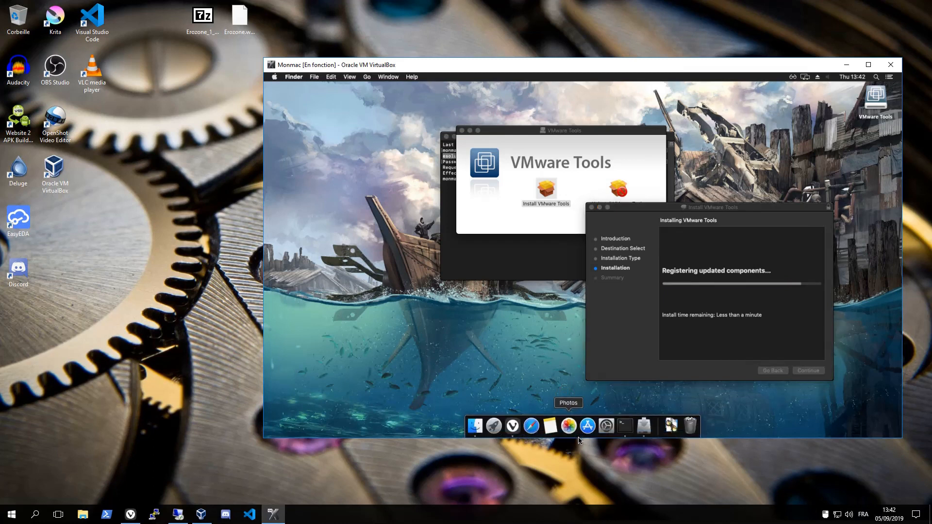
{"action": "left_click", "coordinate": [609, 430]}
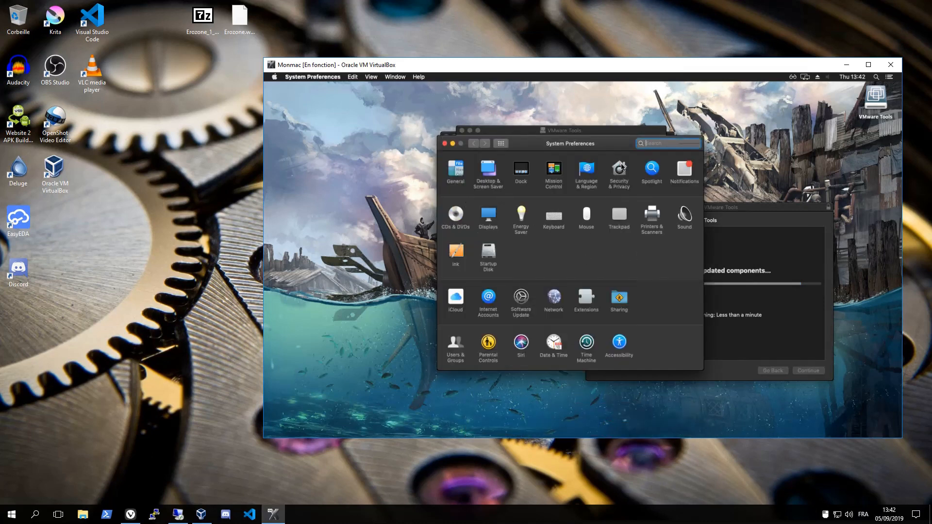
{"action": "left_click_drag", "start_coordinate": [607, 145], "coordinate": [477, 196]}
{"action": "left_click", "coordinate": [495, 227]}
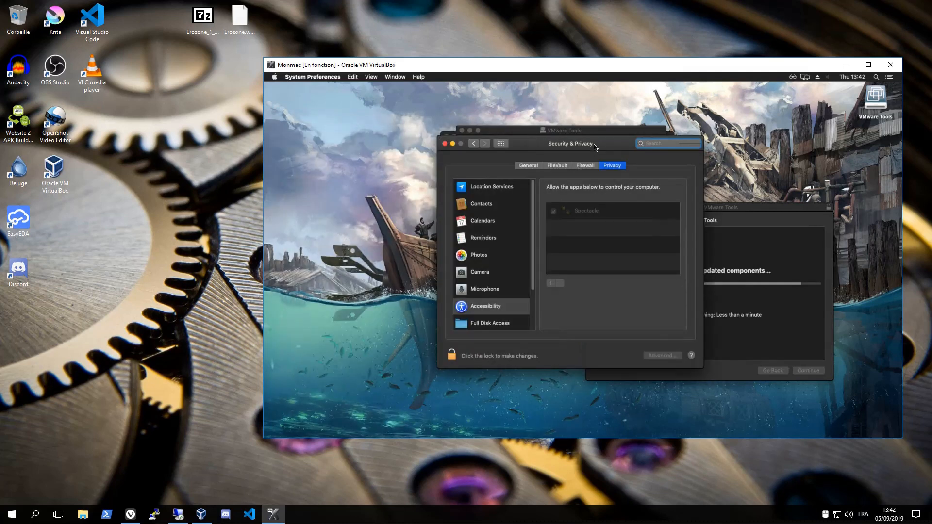
{"action": "left_click_drag", "start_coordinate": [595, 146], "coordinate": [438, 145]}
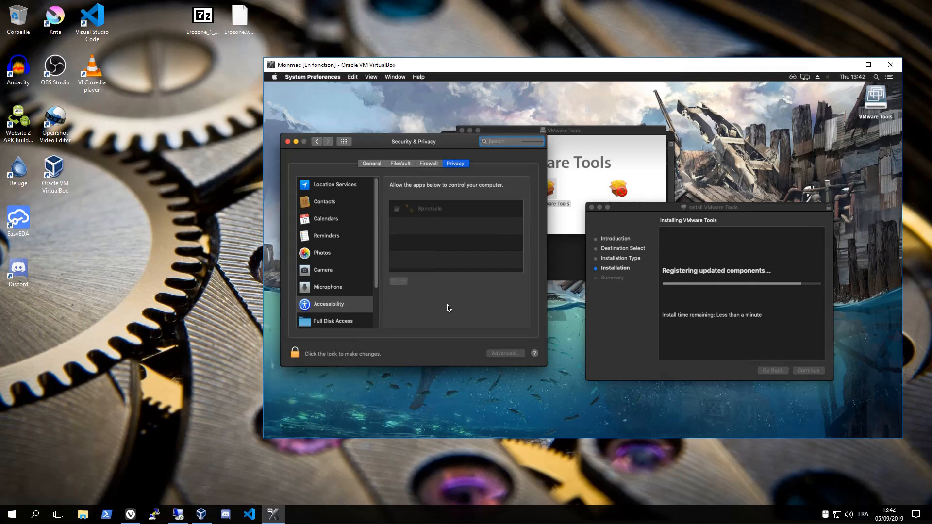
- Examine the Privacy categories, including Automation and Full Disk Access, and the General security settings for permissions related to the VMware Tools installer
{"action": "left_click", "coordinate": [325, 323]}
{"action": "left_click", "coordinate": [334, 184]}
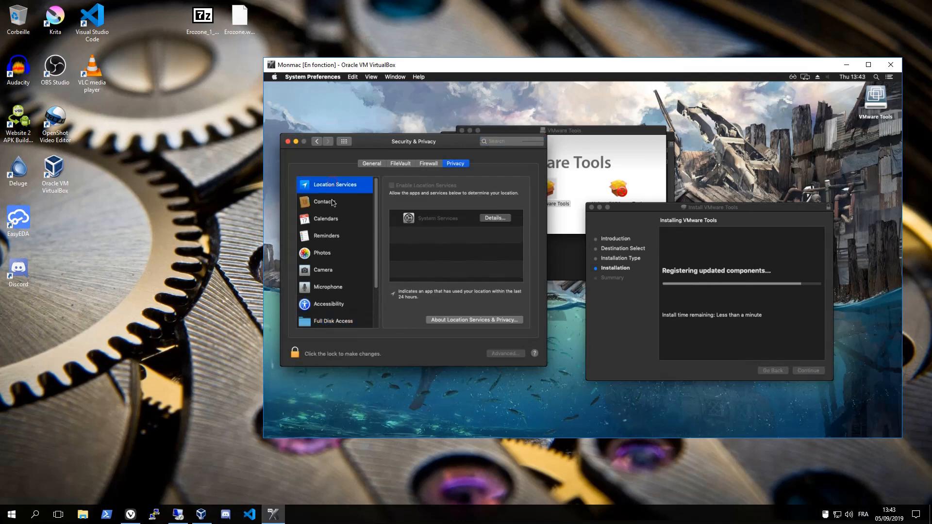
{"action": "left_click", "coordinate": [333, 203]}
{"action": "left_click", "coordinate": [334, 219]}
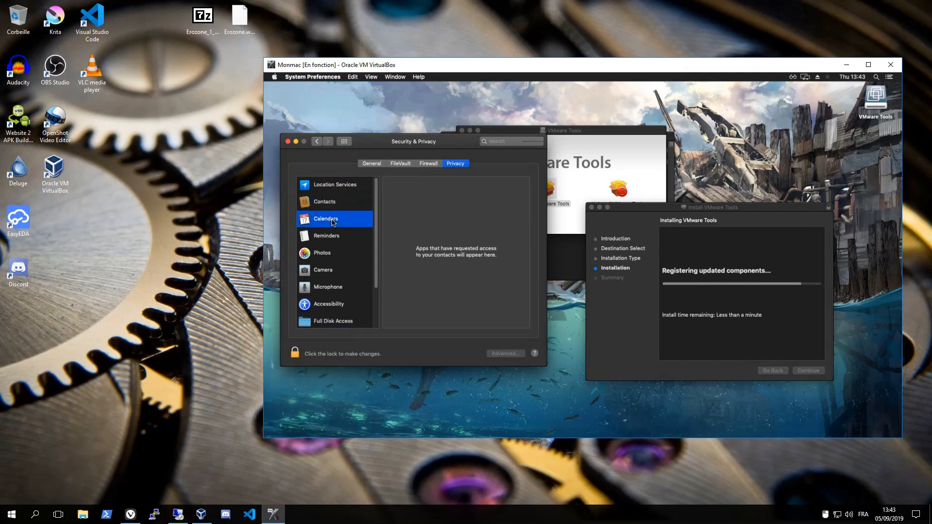
{"action": "key", "text": "Down"}
{"action": "key", "text": "Down"}
{"action": "key", "text": "Down"}
{"action": "key", "text": "Down"}
{"action": "key", "text": "Down"}
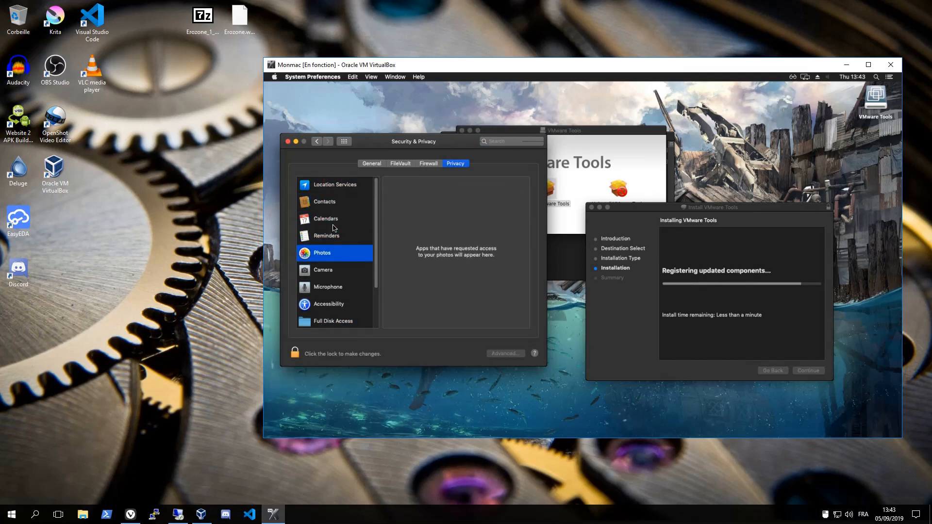
{"action": "key", "text": "Down"}
{"action": "key", "text": "Down"}
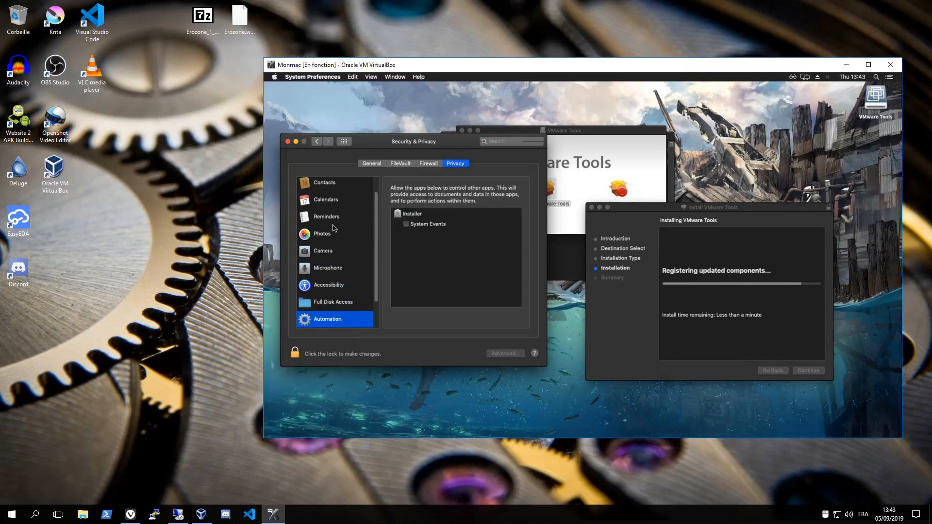
{"action": "key", "text": "Down"}
{"action": "key", "text": "Down"}
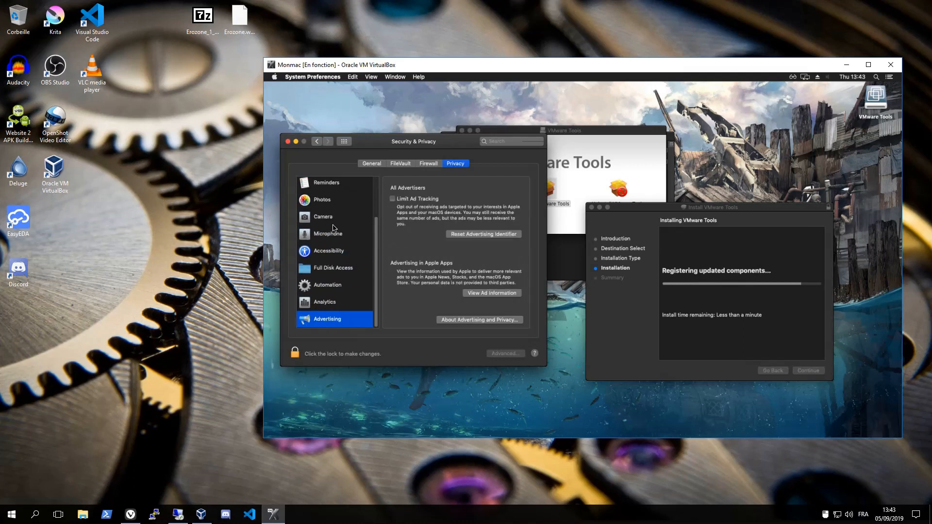
{"action": "key", "text": "Up"}
{"action": "key", "text": "Up"}
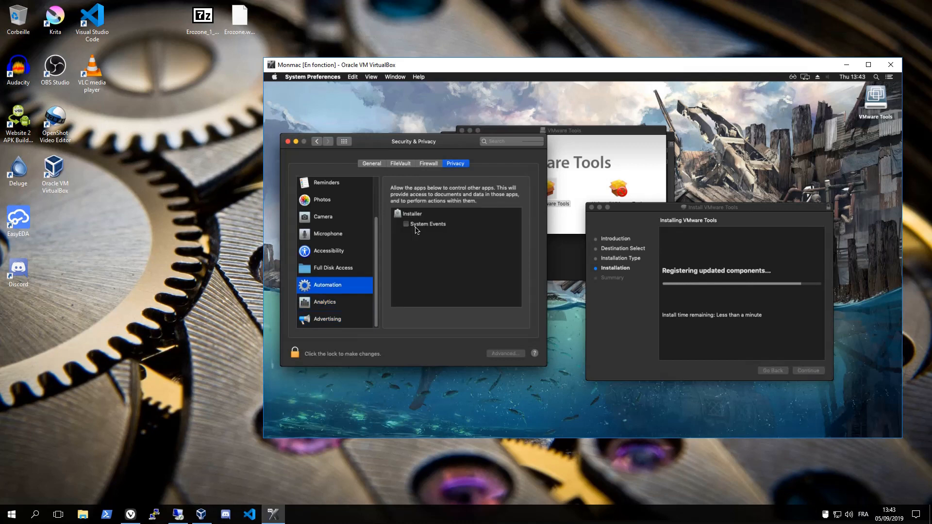
{"action": "key", "text": "Up"}
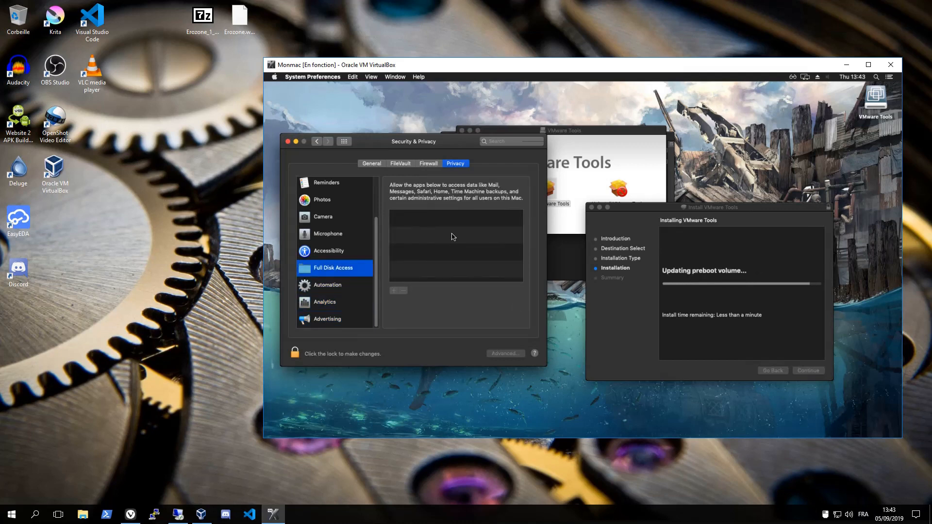
{"action": "key", "text": "Up"}
{"action": "left_click", "coordinate": [378, 165]}
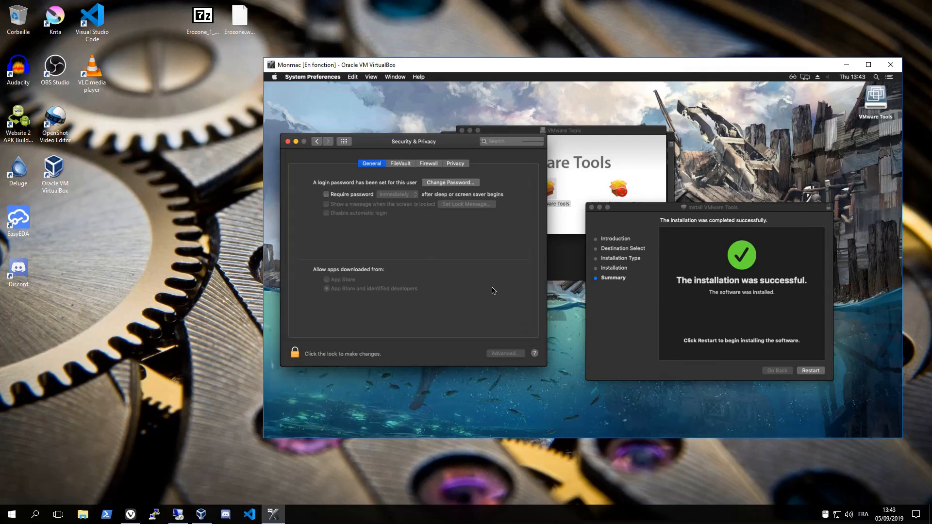
- Close the Security & Privacy preferences and restart the Mac guest from the VMware Tools installer
{"action": "left_click", "coordinate": [288, 142]}
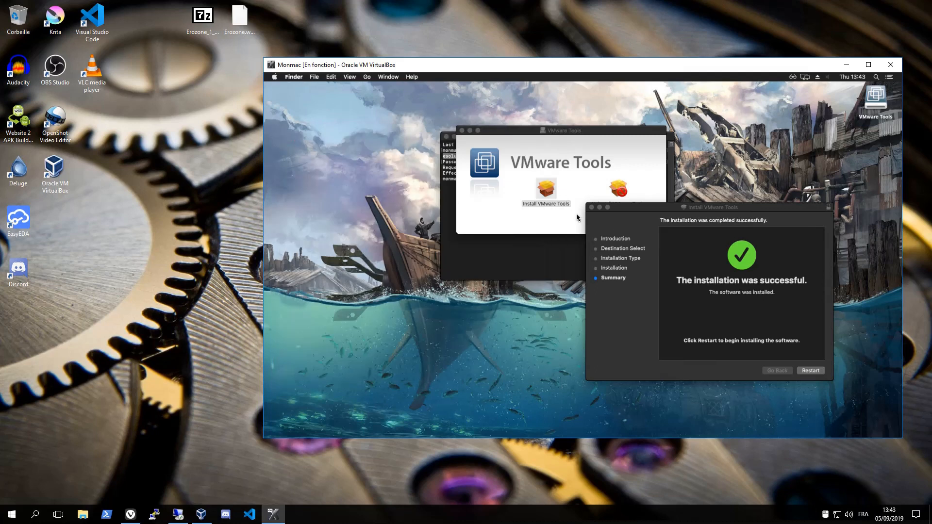
{"action": "left_click", "coordinate": [811, 371]}
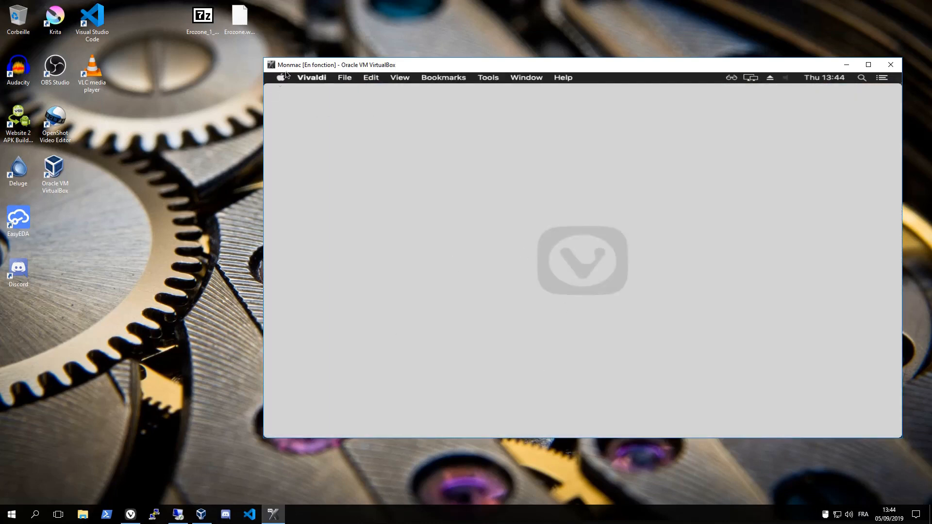
- Check the graphics memory and the Displays details in About This Mac, and close the window
{"action": "left_click", "coordinate": [282, 77]}
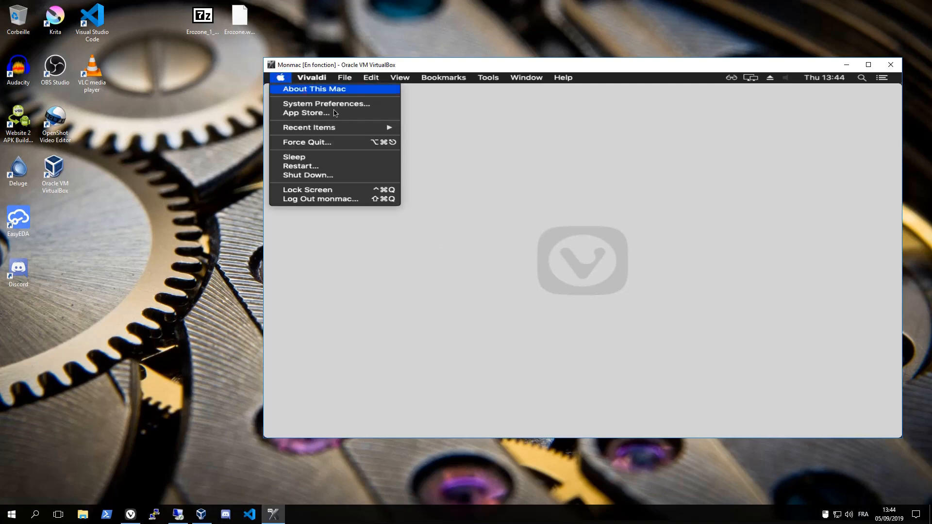
{"action": "left_click", "coordinate": [304, 92]}
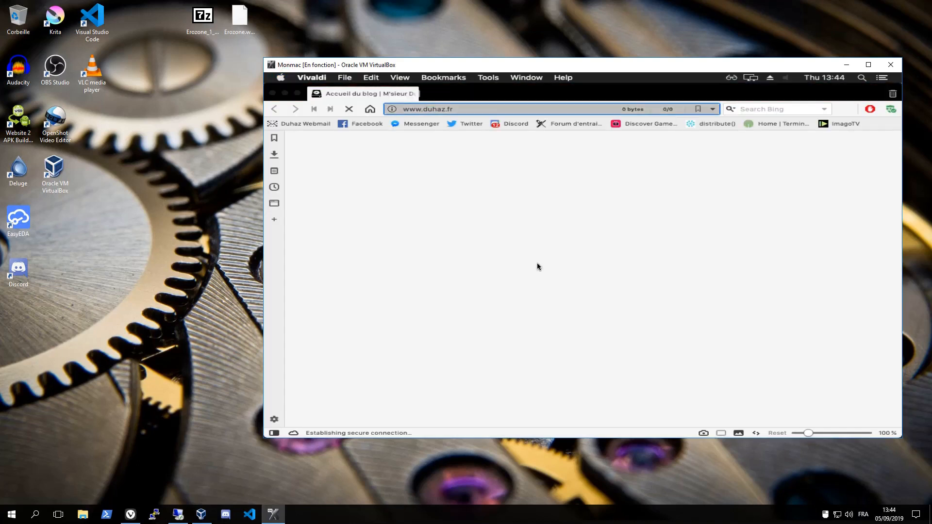
{"action": "left_click_drag", "start_coordinate": [620, 247], "coordinate": [640, 247]}
{"action": "left_click", "coordinate": [523, 153]}
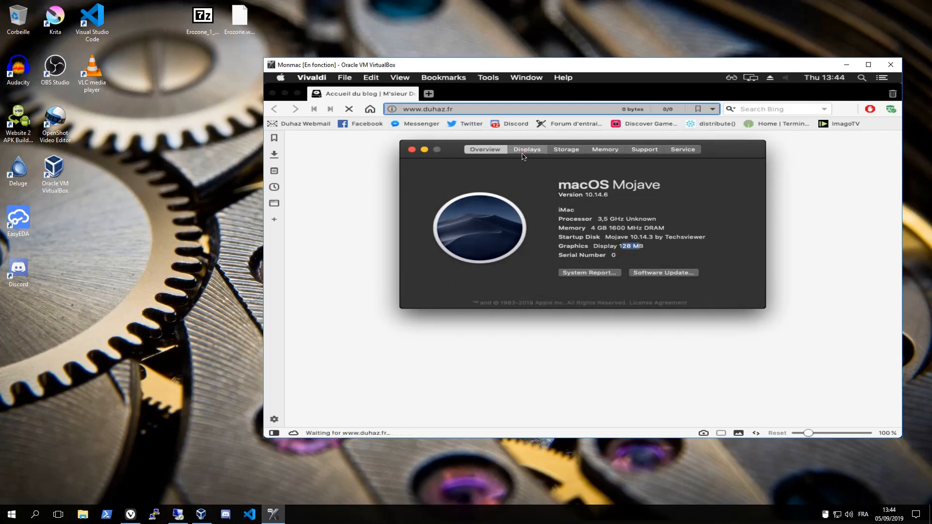
{"action": "left_click_drag", "start_coordinate": [556, 286], "coordinate": [597, 285]}
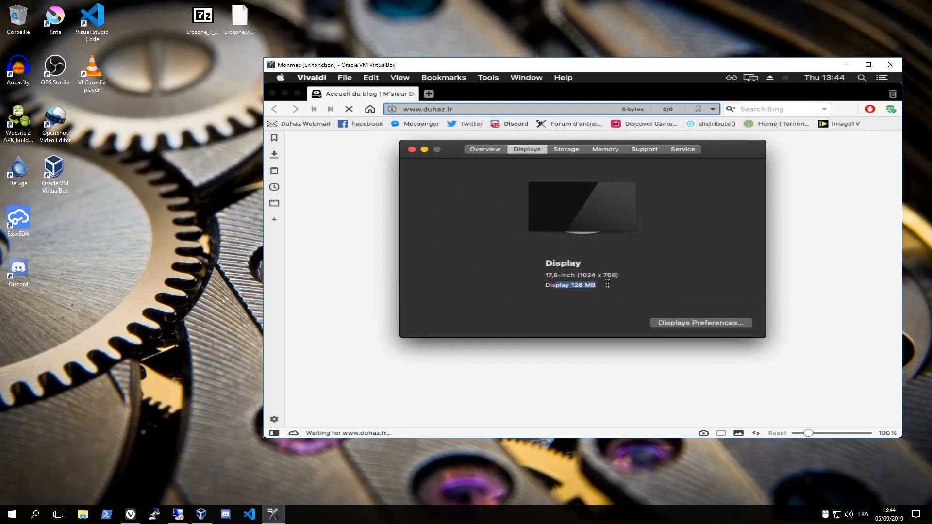
{"action": "left_click", "coordinate": [412, 150]}
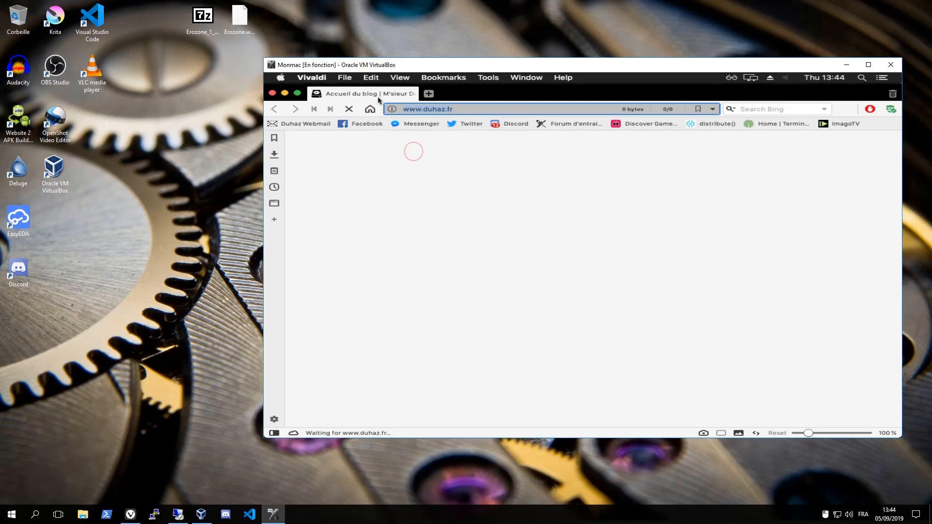
- Rerun the vmware-resolutionSet command with sudo in Terminal at 1600 900 and authorize it with the account password
{"action": "left_click", "coordinate": [583, 314]}
{"action": "mouse_move", "coordinate": [578, 437]}
{"action": "left_click", "coordinate": [660, 428]}
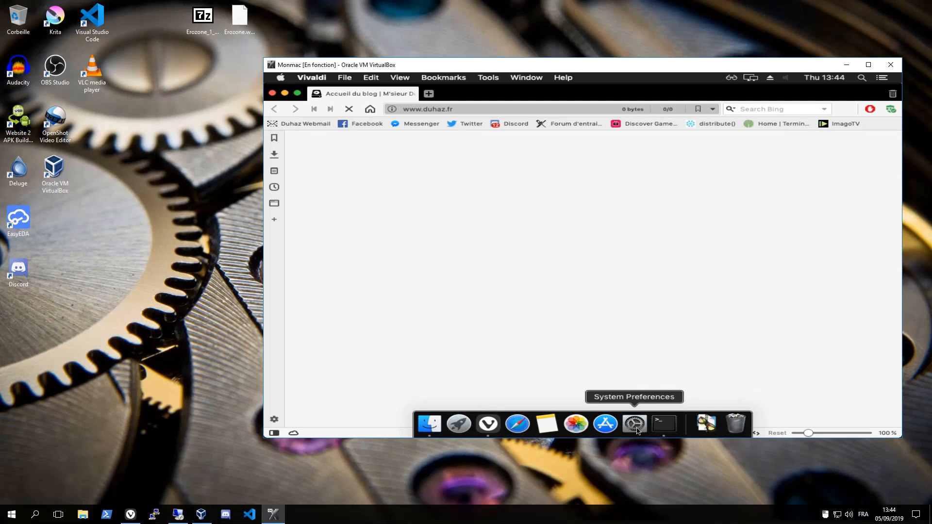
{"action": "left_click", "coordinate": [663, 426]}
{"action": "left_click", "coordinate": [585, 258]}
{"action": "key", "text": "Up"}
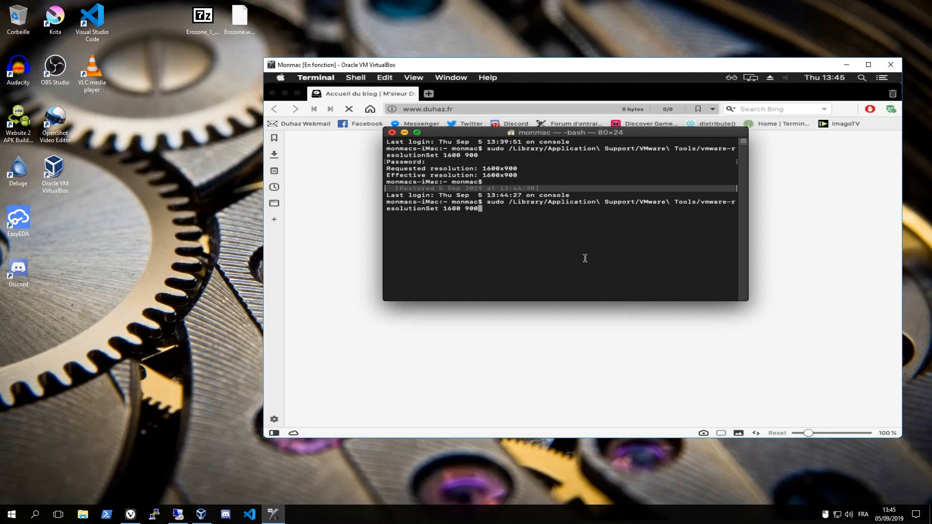
{"action": "key", "text": "Return"}
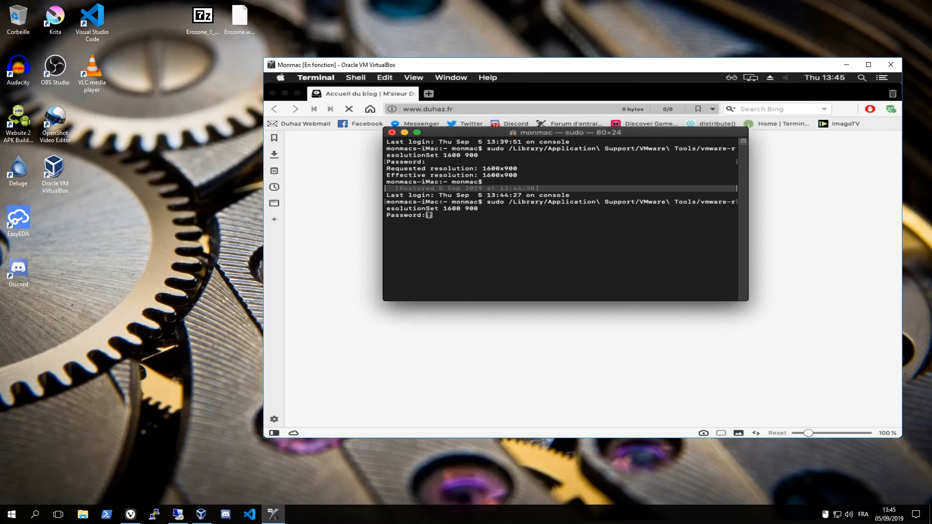
{"action": "key", "text": "Return"}
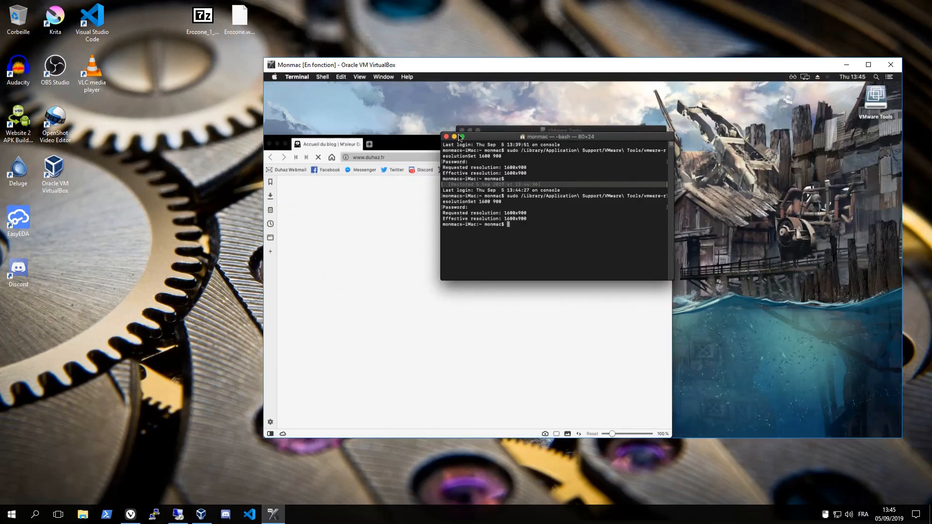
- Close the Terminal window and the VMware Tools window, moving the Vivaldi window out of the way
{"action": "left_click_drag", "start_coordinate": [474, 138], "coordinate": [640, 199]}
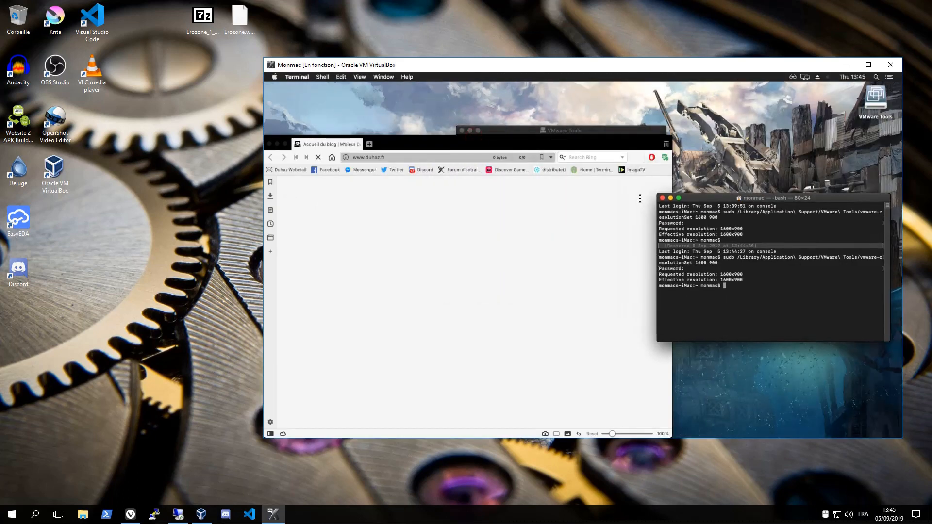
{"action": "left_click", "coordinate": [670, 199]}
{"action": "left_click_drag", "start_coordinate": [411, 142], "coordinate": [613, 125]}
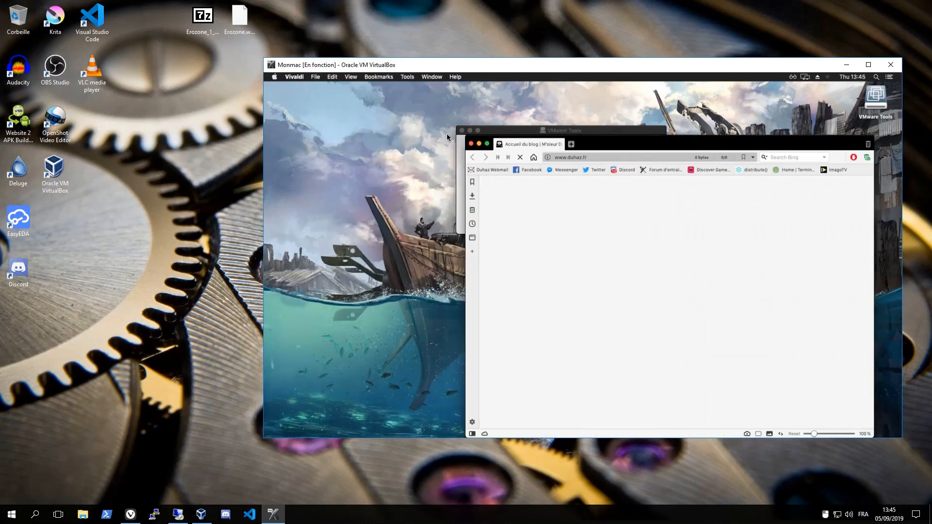
{"action": "left_click", "coordinate": [463, 131]}
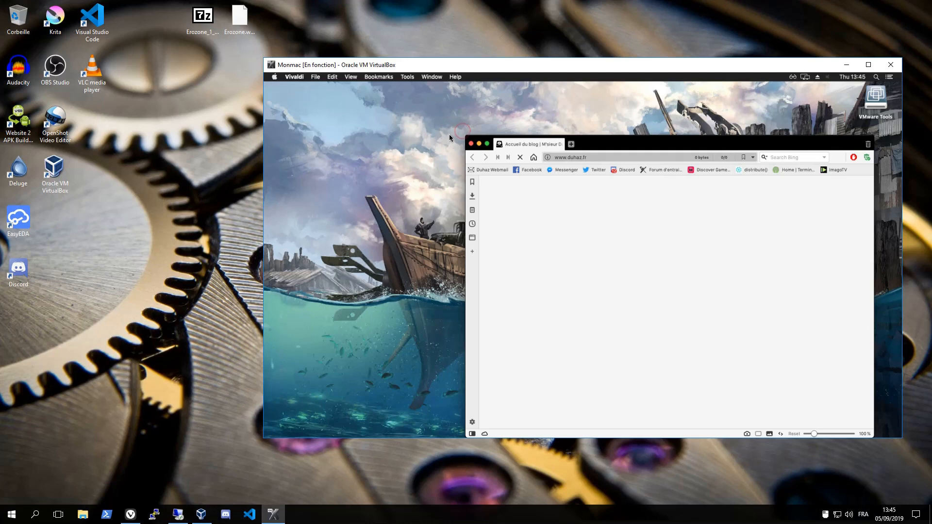
- Eject the VMware Tools disc from the Mac desktop and move the Vivaldi window nearer the centre
{"action": "right_click", "coordinate": [882, 102]}
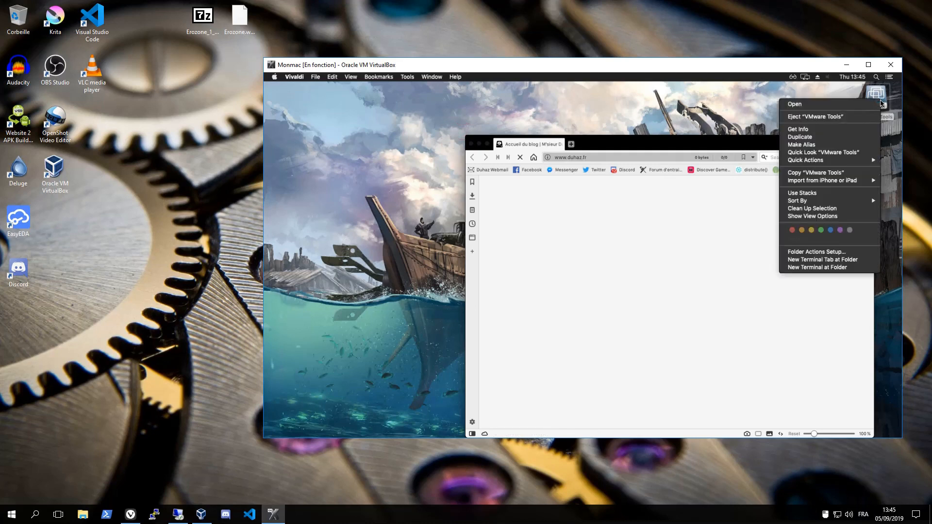
{"action": "left_click", "coordinate": [852, 117]}
{"action": "left_click_drag", "start_coordinate": [624, 148], "coordinate": [549, 99]}
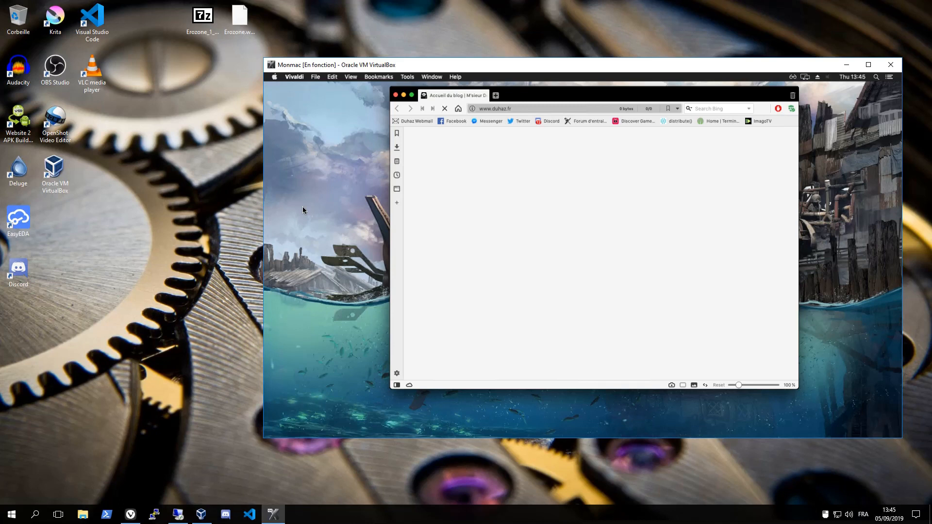
- Inspect the optical drive in Monmac's storage settings in the VirtualBox manager, cancel the dialog and return to the guest
{"action": "left_click", "coordinate": [201, 514]}
{"action": "left_click", "coordinate": [275, 33]}
{"action": "left_click", "coordinate": [356, 209]}
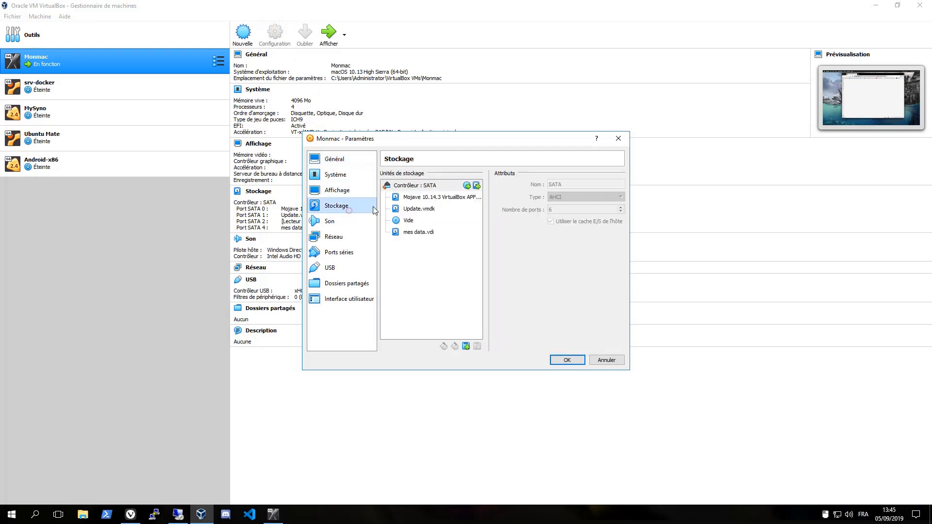
{"action": "left_click", "coordinate": [416, 221]}
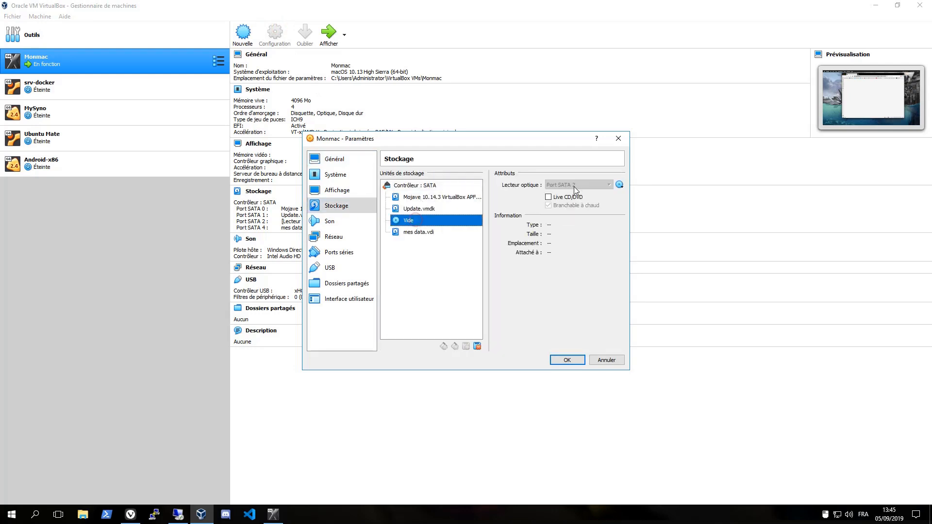
{"action": "left_click", "coordinate": [604, 364]}
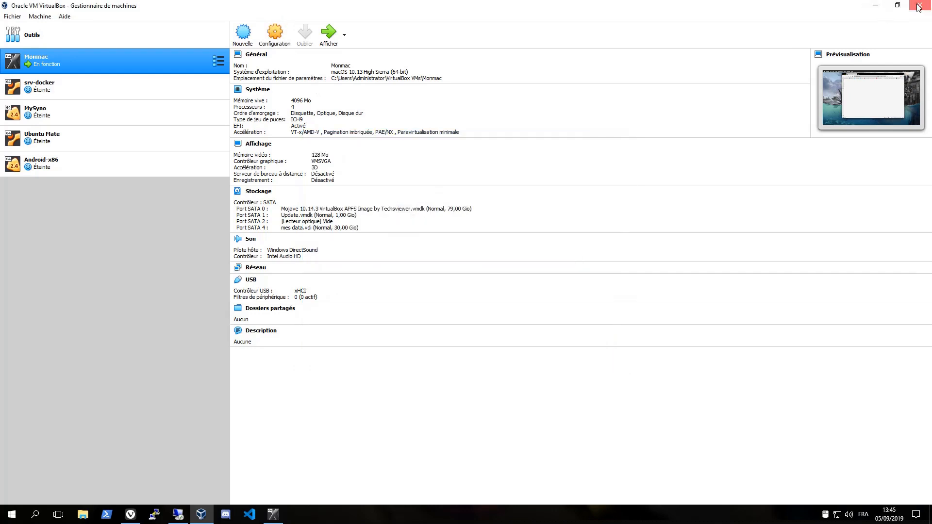
{"action": "left_click", "coordinate": [884, 6]}
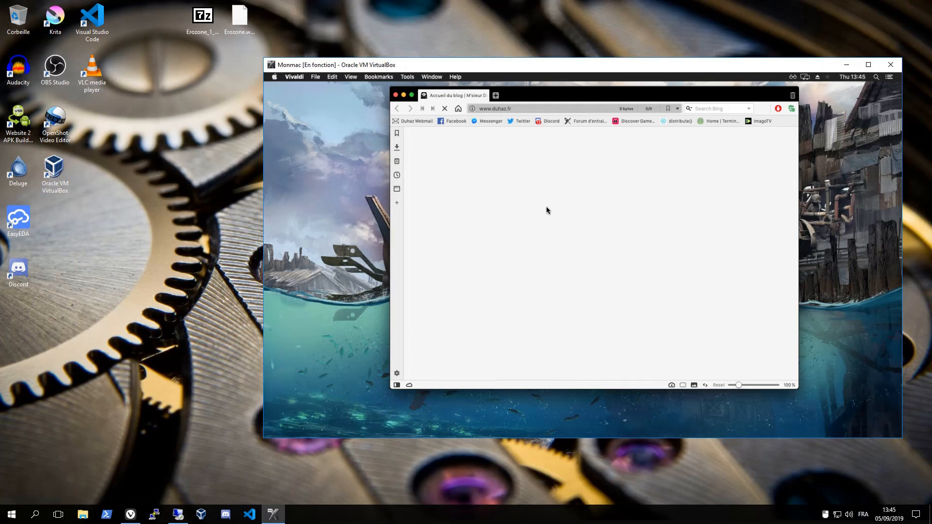
- Reposition the Vivaldi window on the Mac desktop and minimize it
{"action": "left_click_drag", "start_coordinate": [634, 96], "coordinate": [662, 105]}
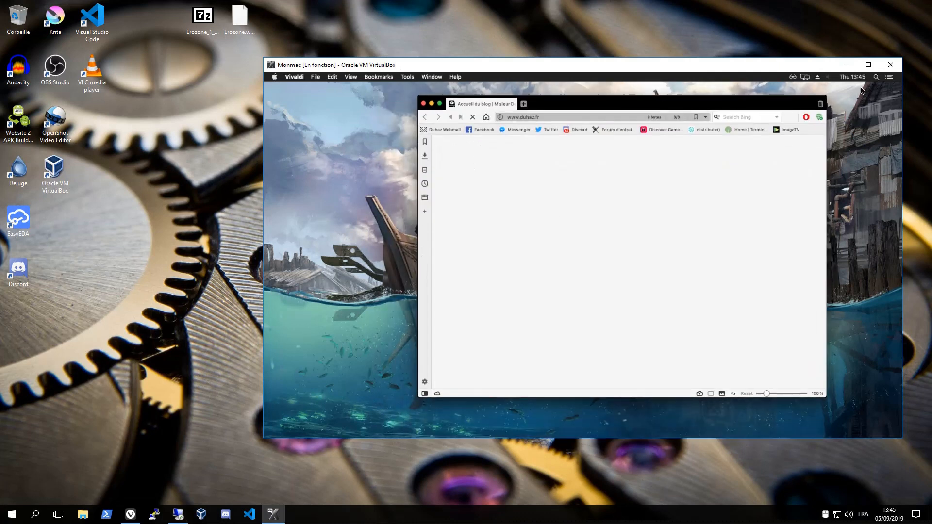
{"action": "left_click", "coordinate": [808, 77]}
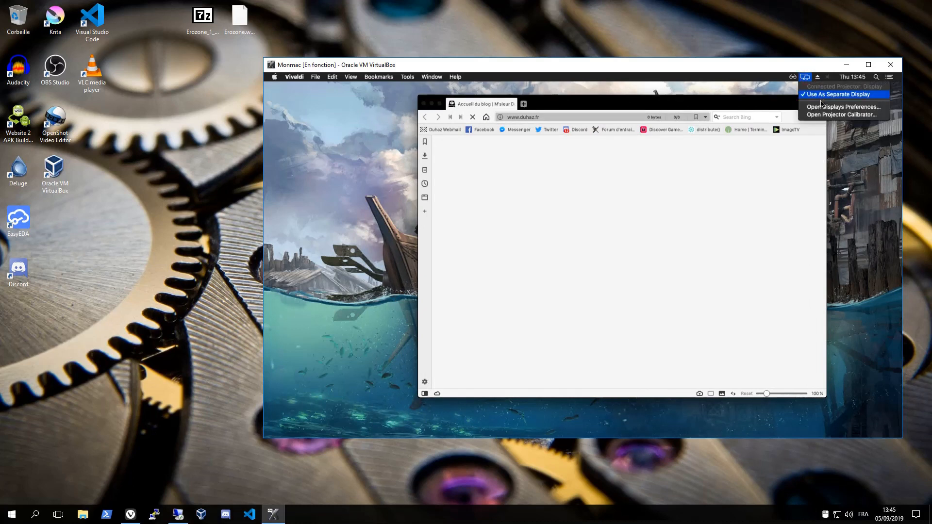
{"action": "left_click_drag", "start_coordinate": [715, 96], "coordinate": [712, 97]}
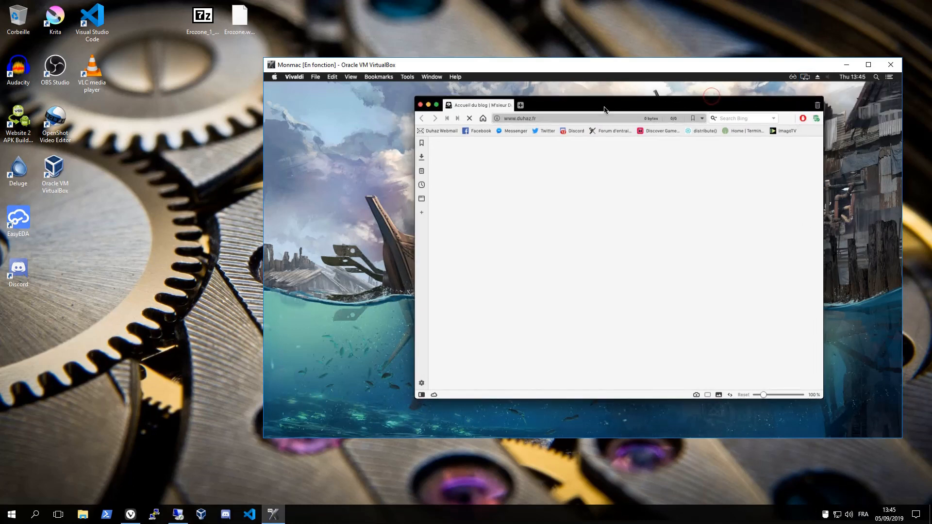
{"action": "left_click_drag", "start_coordinate": [604, 110], "coordinate": [573, 113]}
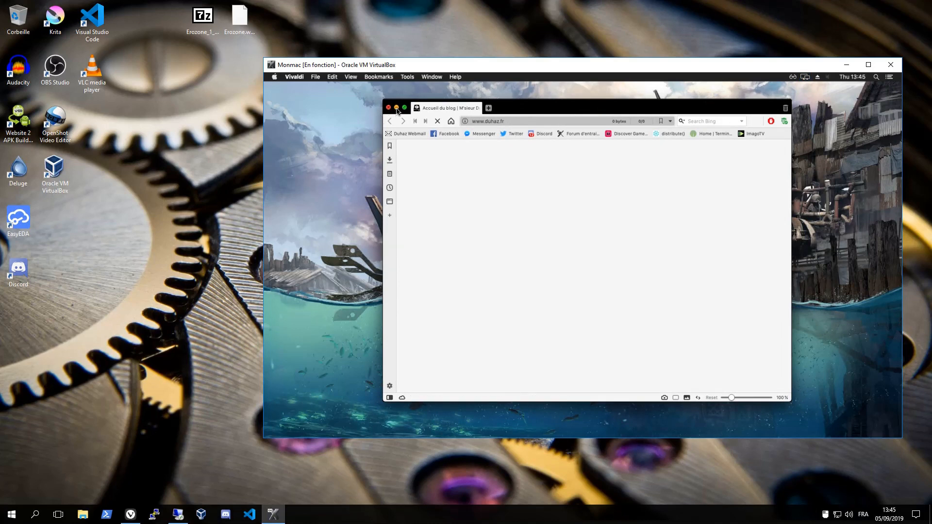
{"action": "left_click", "coordinate": [341, 135]}
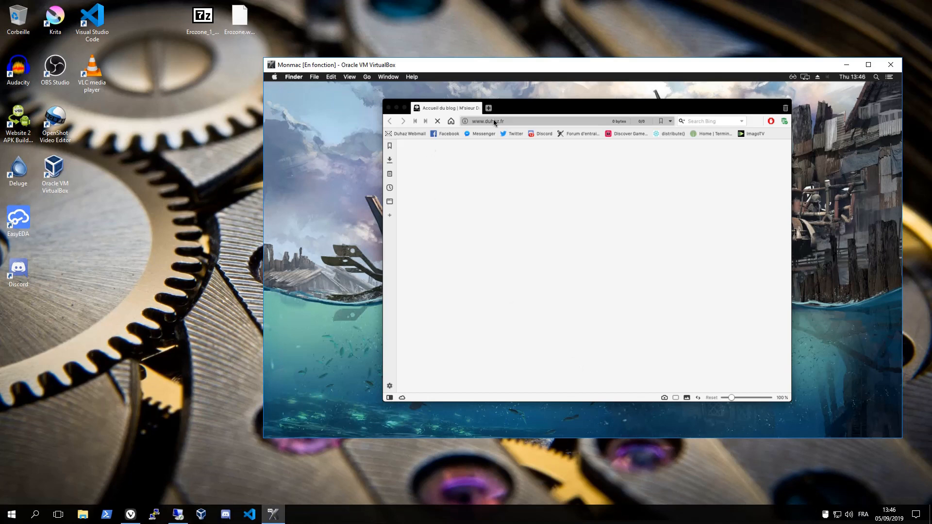
{"action": "left_click_drag", "start_coordinate": [589, 107], "coordinate": [716, 102]}
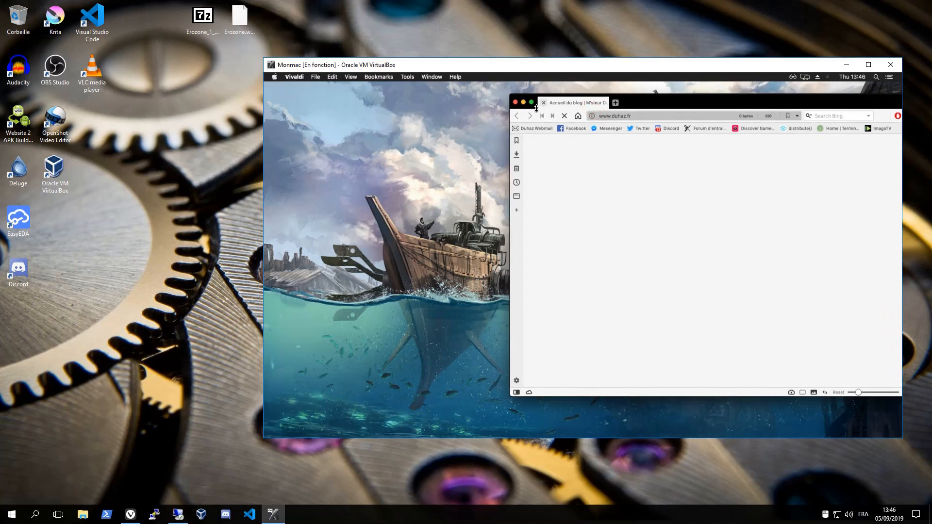
{"action": "left_click_drag", "start_coordinate": [524, 105], "coordinate": [525, 105]}
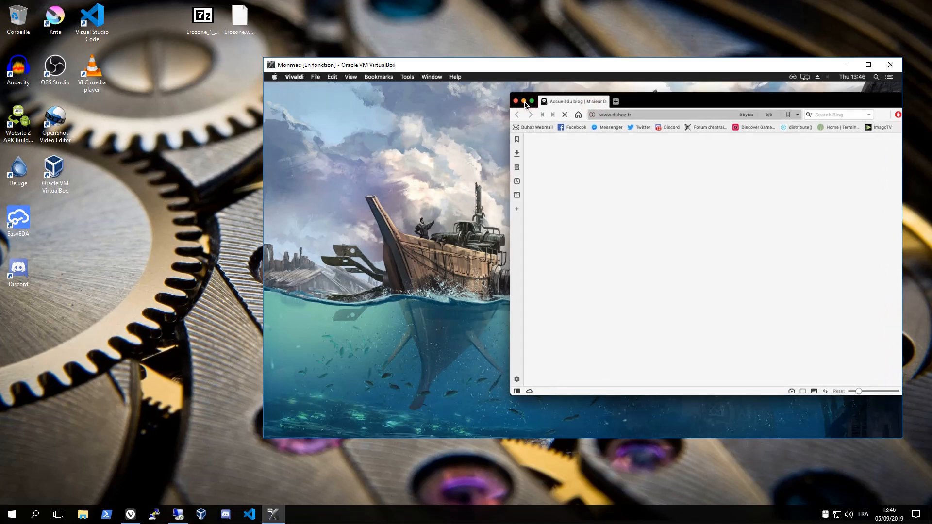
{"action": "left_click", "coordinate": [525, 102]}
- Check the macOS version in the About This Mac overview and close the window
{"action": "left_click", "coordinate": [275, 77]}
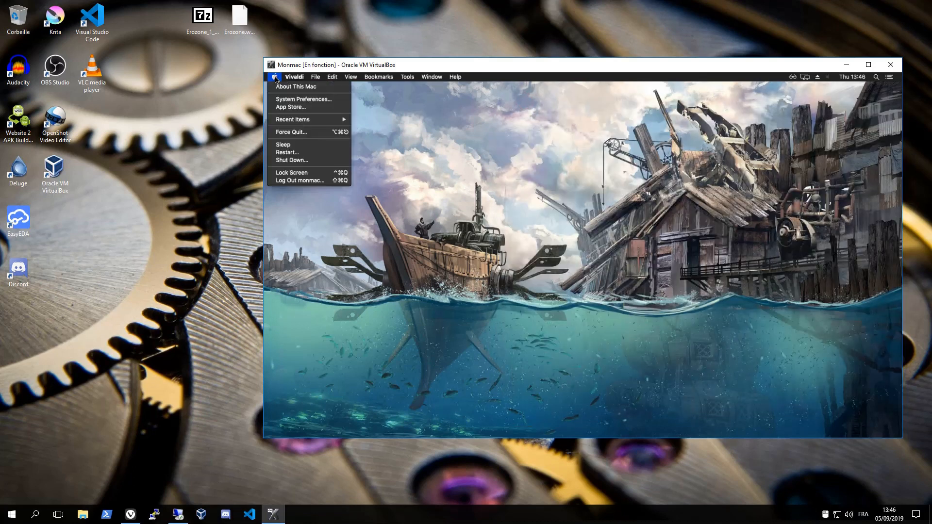
{"action": "left_click", "coordinate": [294, 86]}
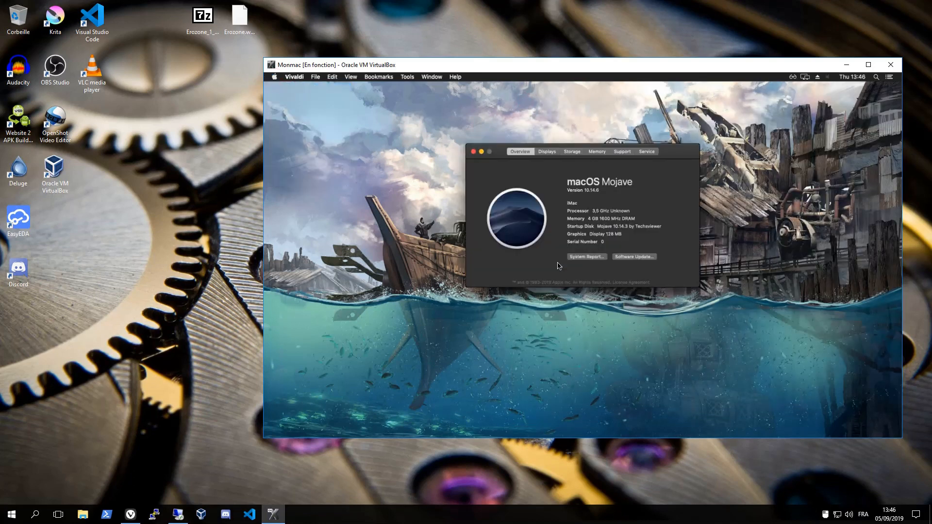
{"action": "left_click", "coordinate": [597, 191]}
{"action": "double_click", "coordinate": [597, 190]}
{"action": "left_click", "coordinate": [474, 152]}
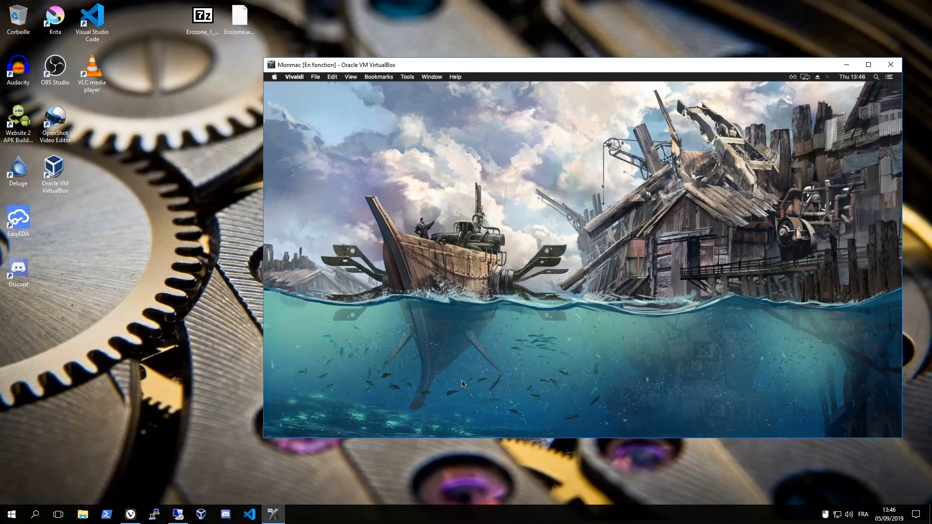
- Browse the DATAS volume in Finder through Users to the Documents folder, and close the Finder window
{"action": "left_click", "coordinate": [485, 186]}
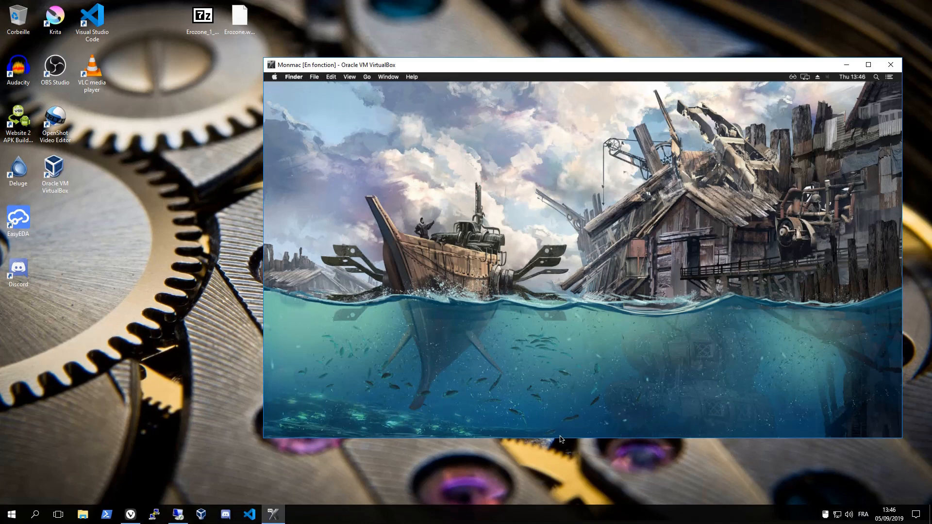
{"action": "mouse_move", "coordinate": [558, 436]}
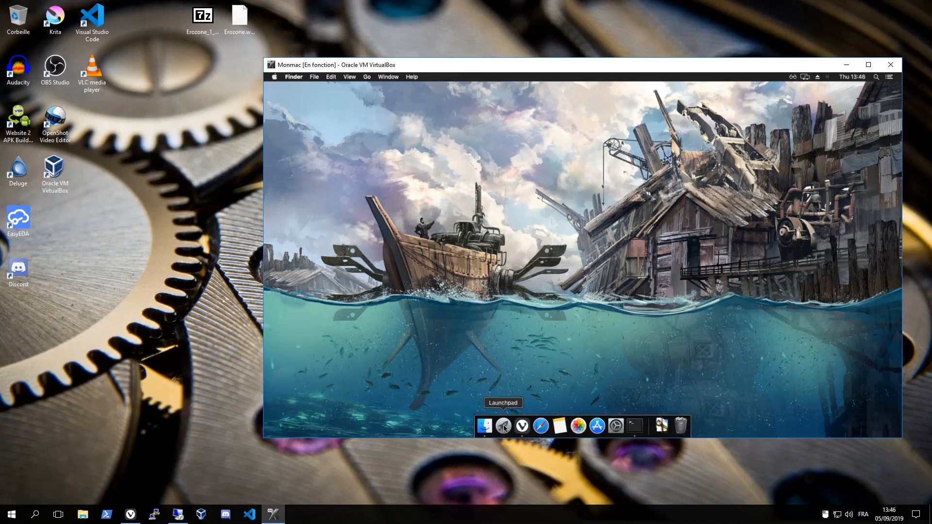
{"action": "left_click", "coordinate": [486, 427]}
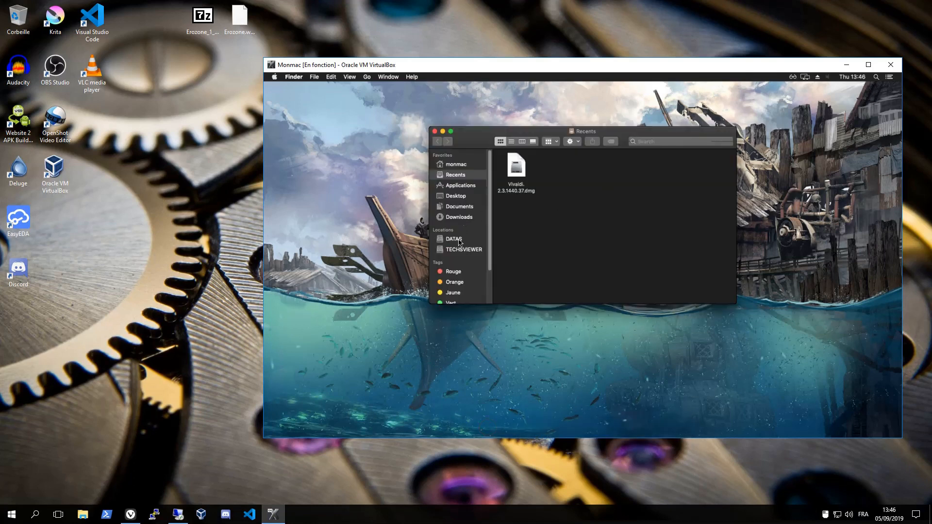
{"action": "left_click", "coordinate": [456, 240]}
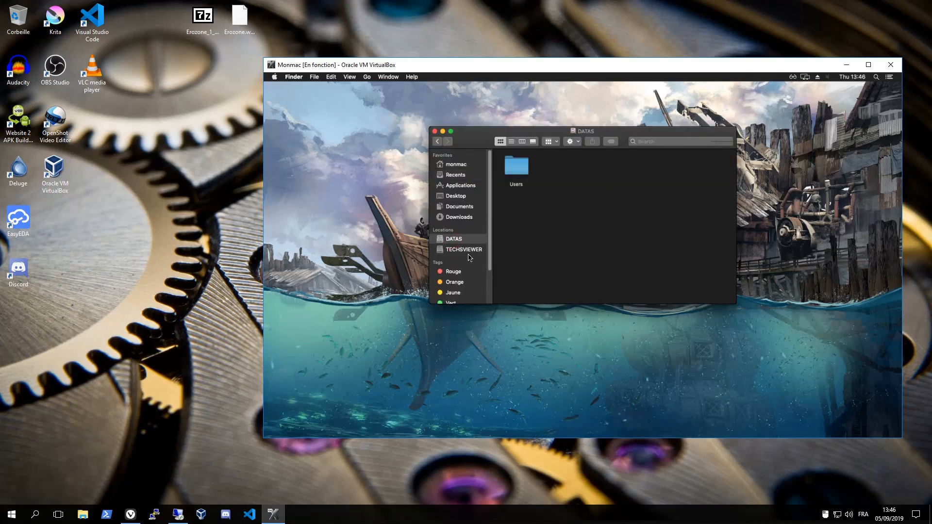
{"action": "double_click", "coordinate": [521, 173]}
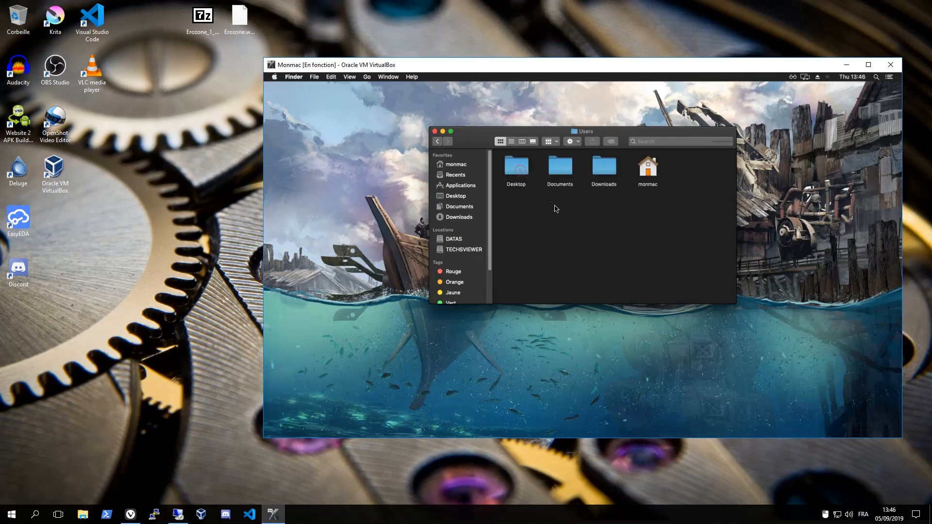
{"action": "double_click", "coordinate": [558, 172]}
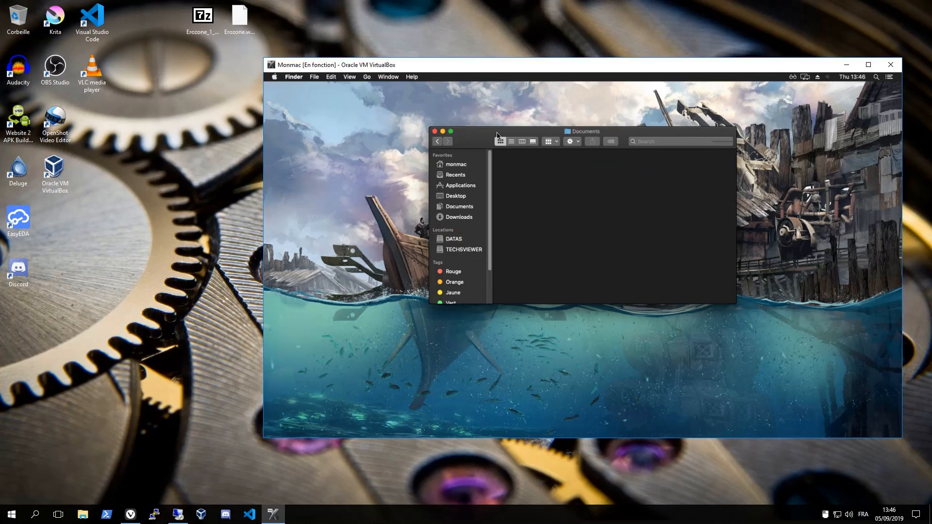
{"action": "left_click", "coordinate": [435, 131]}
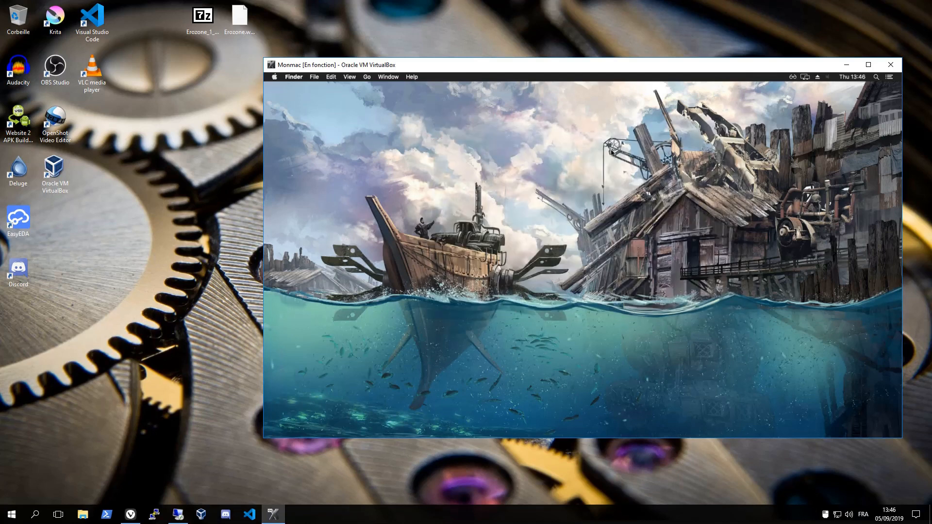